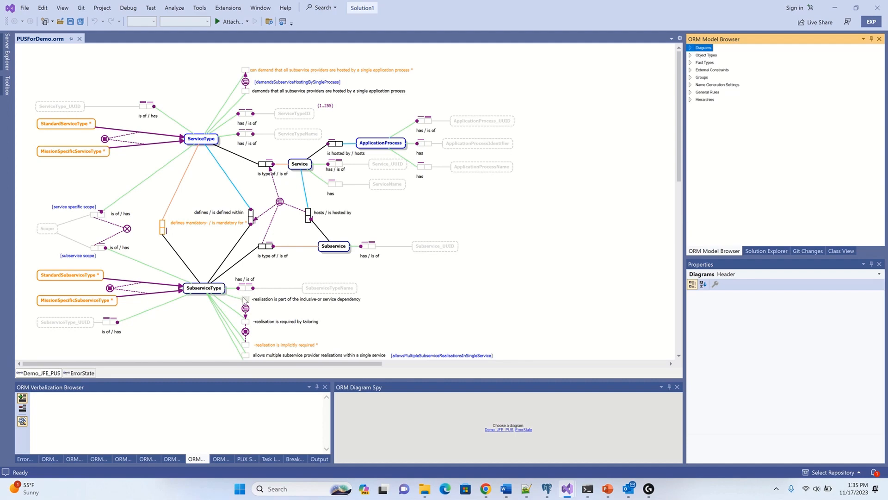
# Add a dynamic rule to the model's General Rules with SubserviceType as its root object type.
pyautogui.rightClick(700, 92)
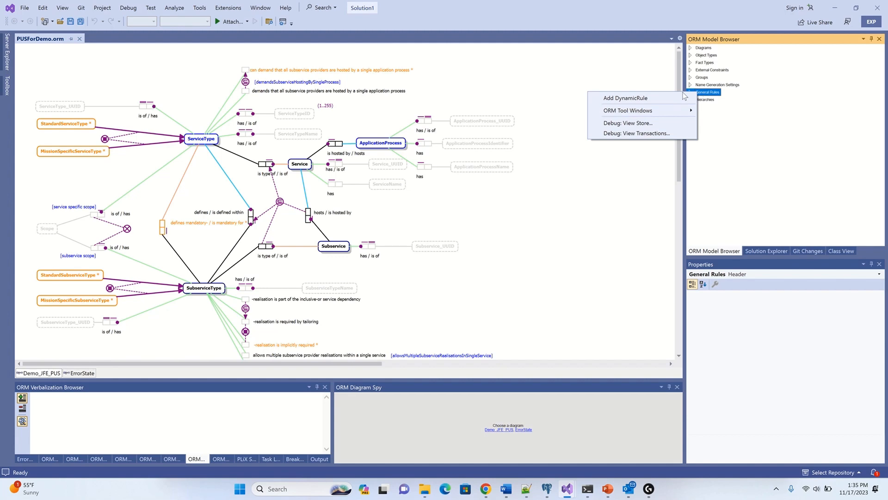
pyautogui.click(647, 98)
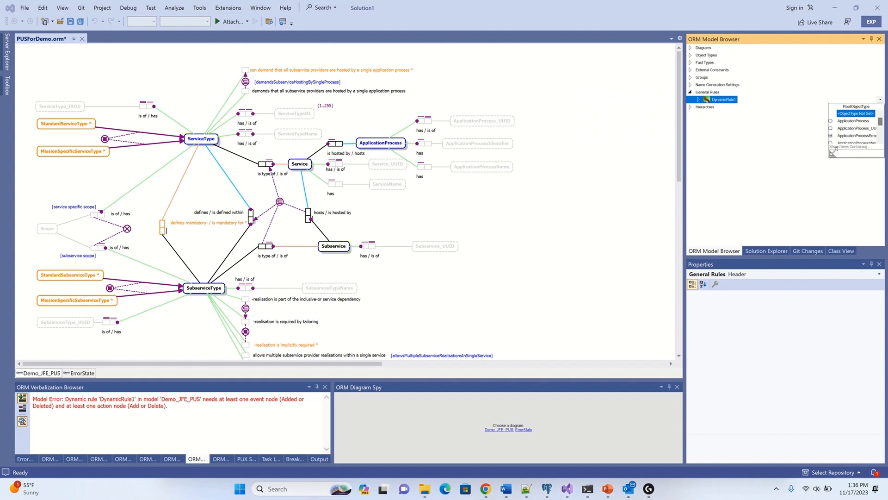
pyautogui.moveTo(832, 152); pyautogui.dragTo(789, 172)
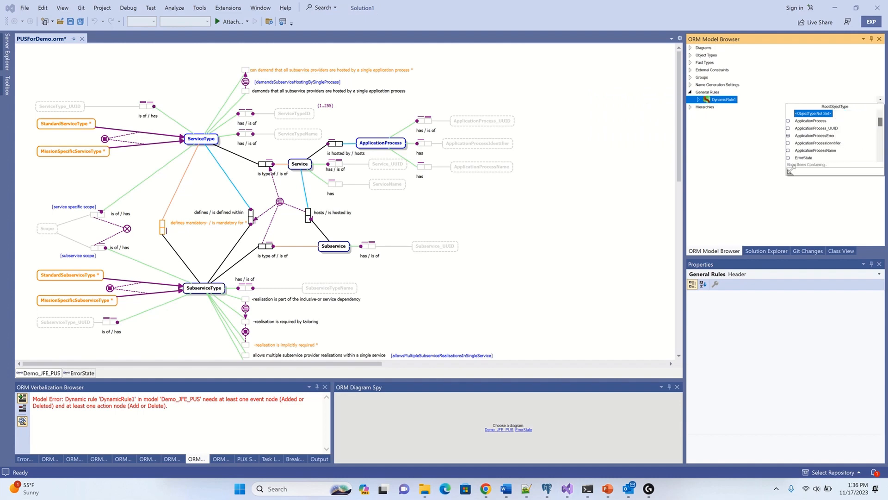
pyautogui.click(845, 167)
pyautogui.write('sub')
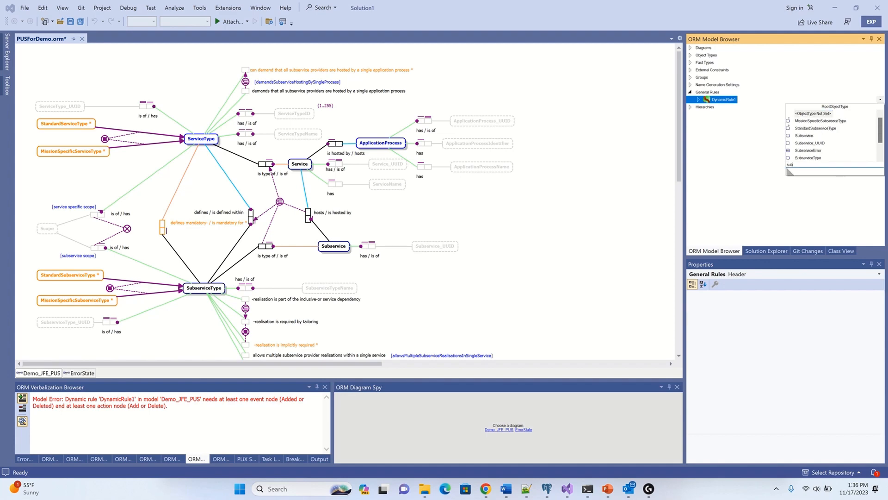
pyautogui.press('Down')
pyautogui.press('Down')
pyautogui.press('Down')
pyautogui.press('Down')
pyautogui.press('Down')
pyautogui.press('Down')
pyautogui.press('Return')
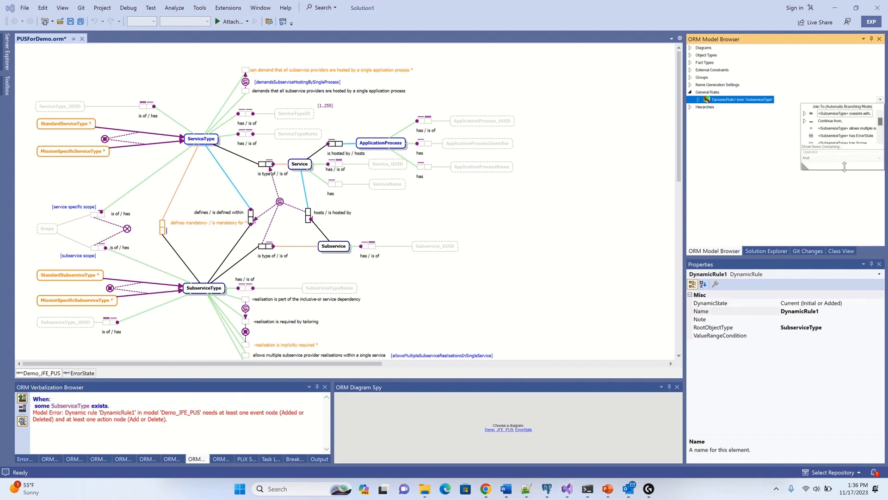
# Join the dynamic rule to "realisation is required by tailoring" and, with And, to "realisation is part of the inclusive-or service dependency".
pyautogui.write('tai')
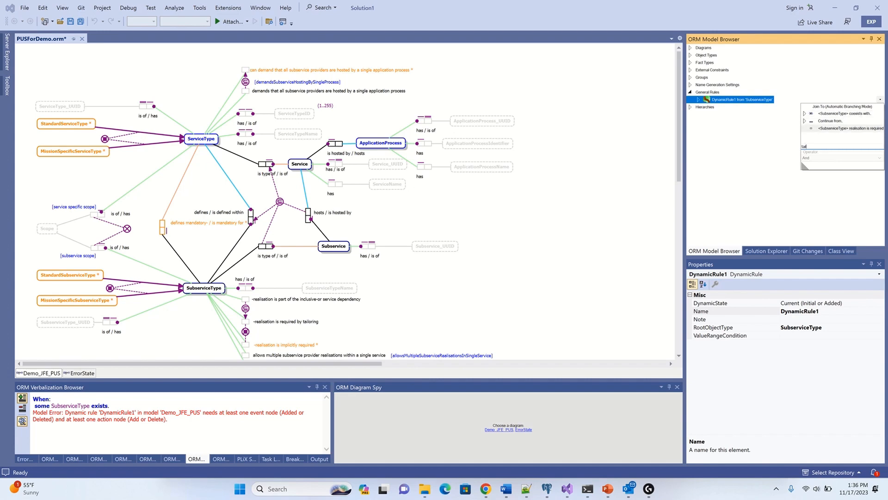
pyautogui.press('Return')
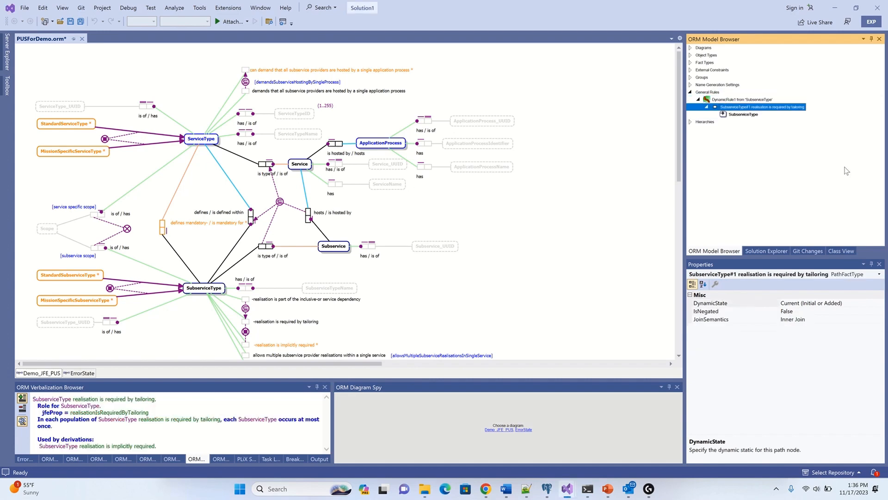
pyautogui.press('Up')
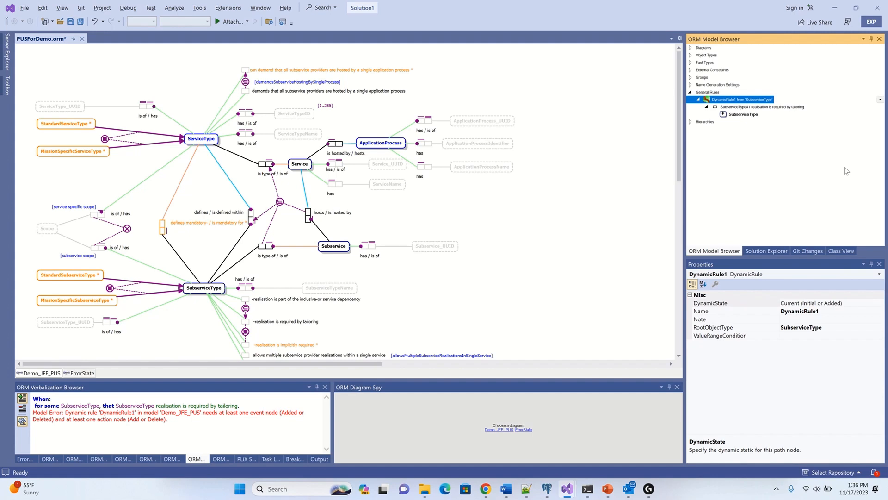
pyautogui.hotkey('alt', 'Down')
pyautogui.write('depen')
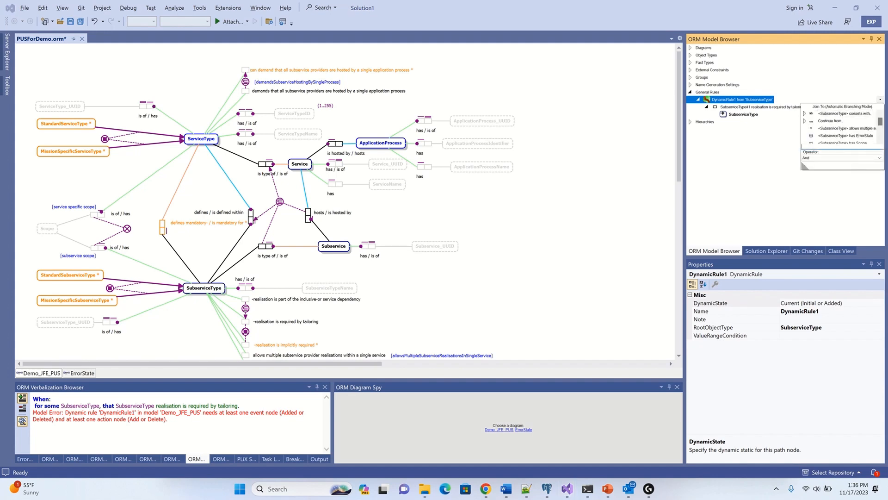
pyautogui.press('Down')
pyautogui.press('Down')
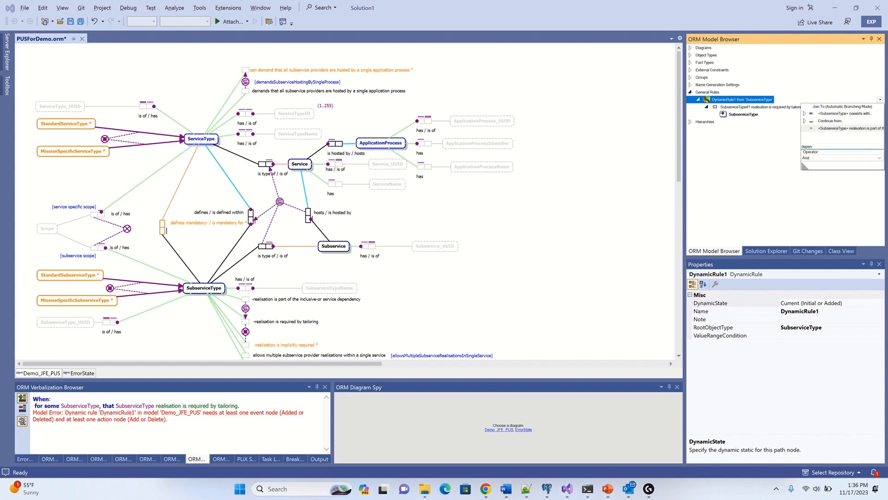
pyautogui.press('Return')
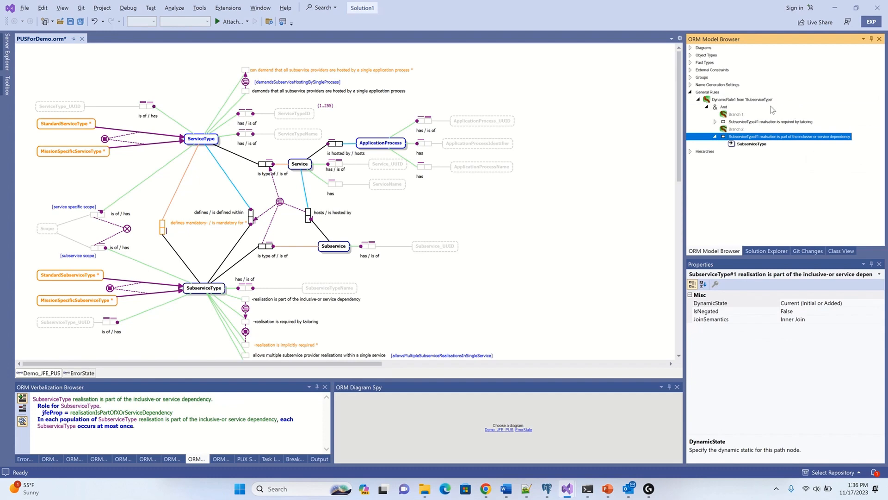
pyautogui.click(764, 100)
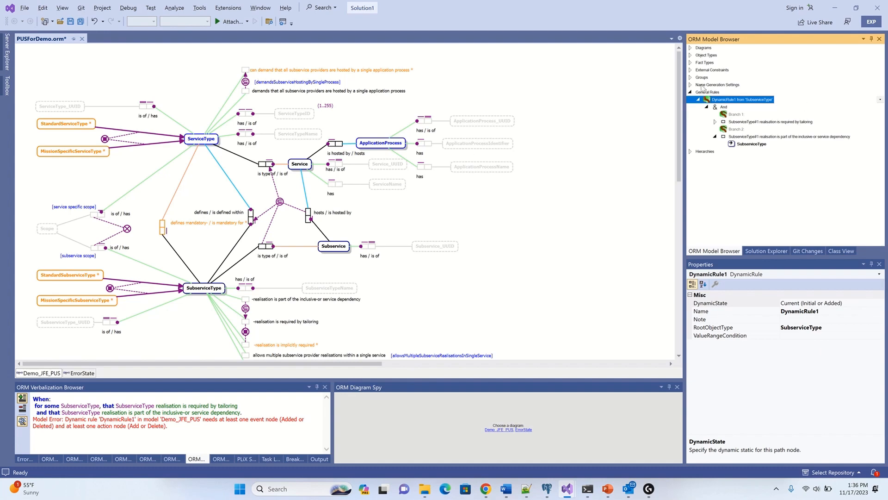
# Set the dynamic state of the "realisation is required by tailoring" node to Deleted Event.
pyautogui.click(769, 123)
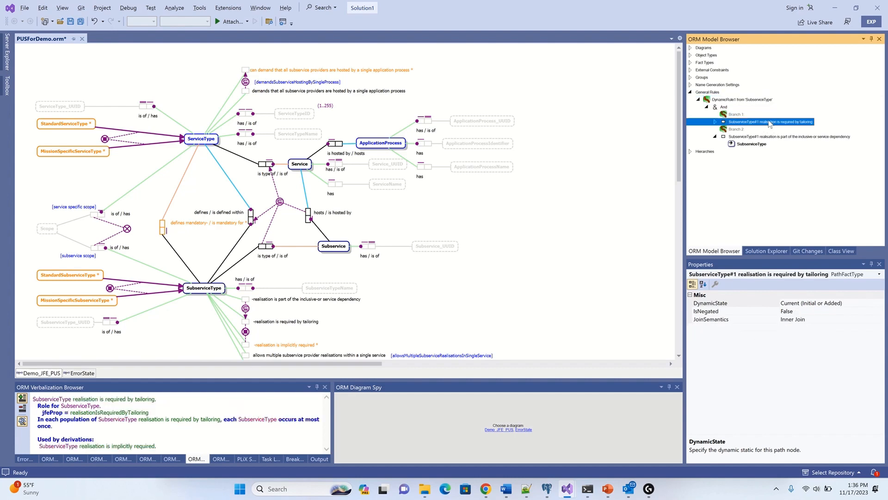
pyautogui.click(878, 304)
pyautogui.click(878, 304)
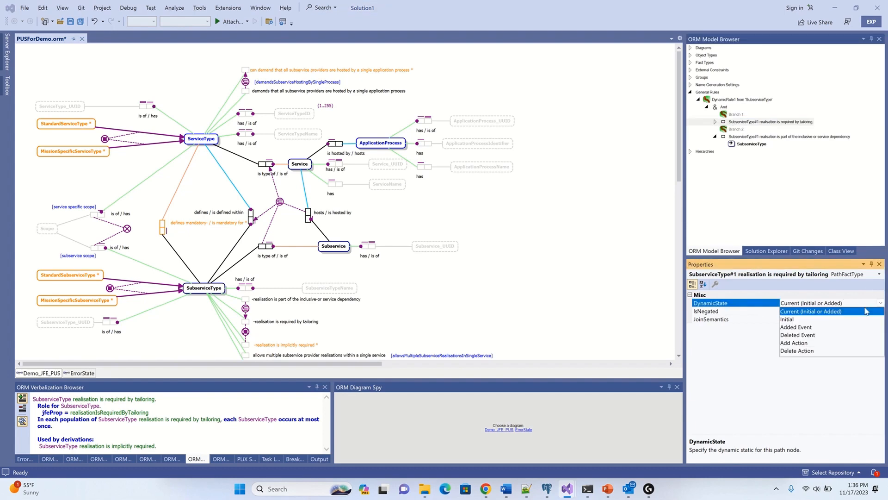
pyautogui.click(810, 335)
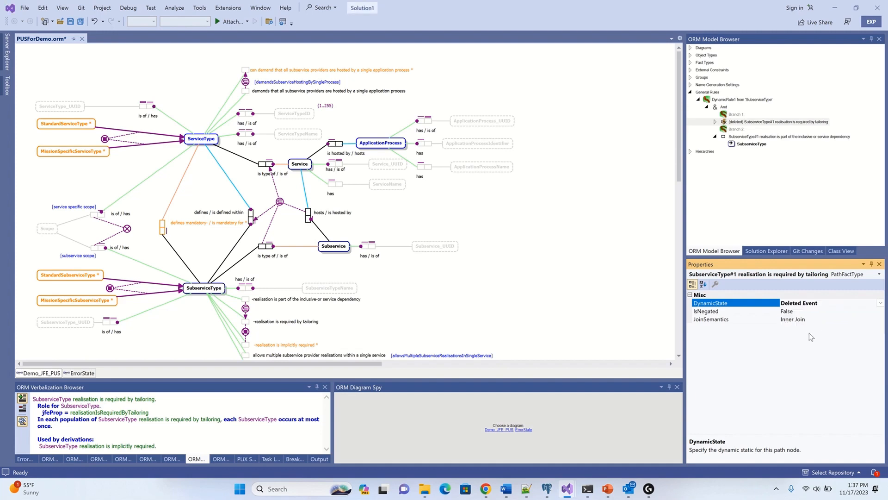
# Set the inclusive-or service dependency node's dynamic state to Delete Action and display the verbalization of the whole rule.
pyautogui.click(761, 137)
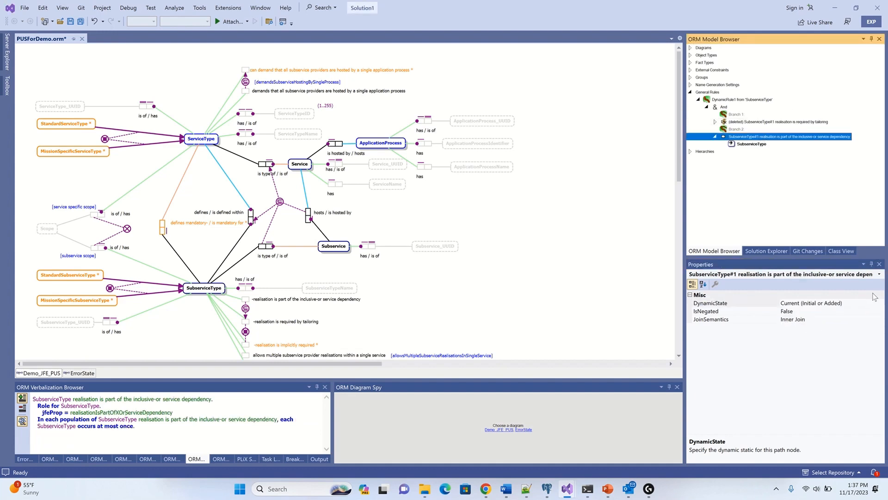
pyautogui.click(878, 306)
pyautogui.click(880, 303)
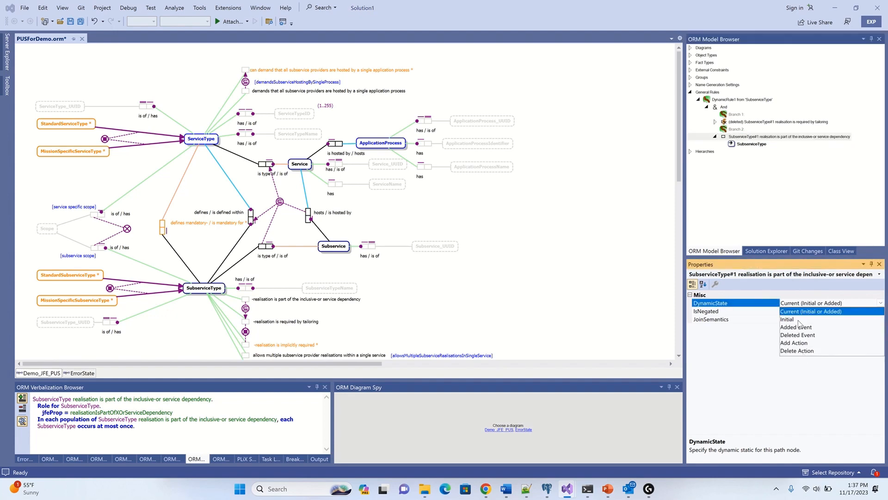
pyautogui.click(804, 350)
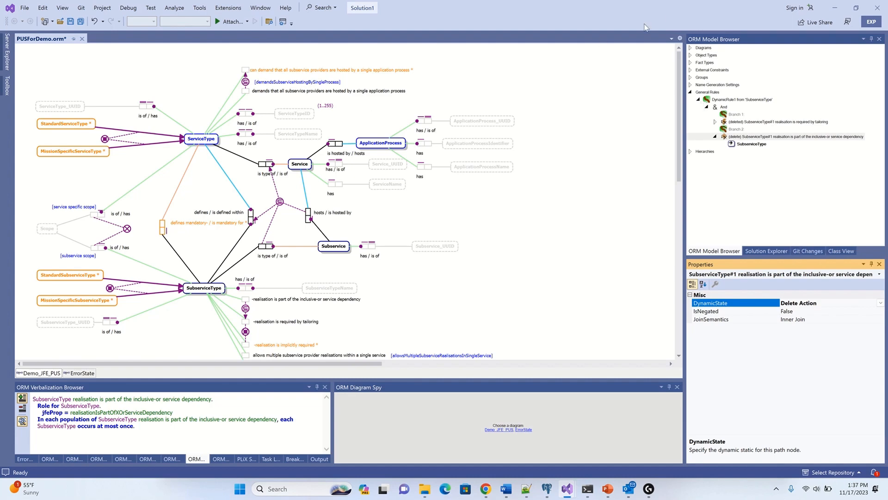
pyautogui.click(721, 100)
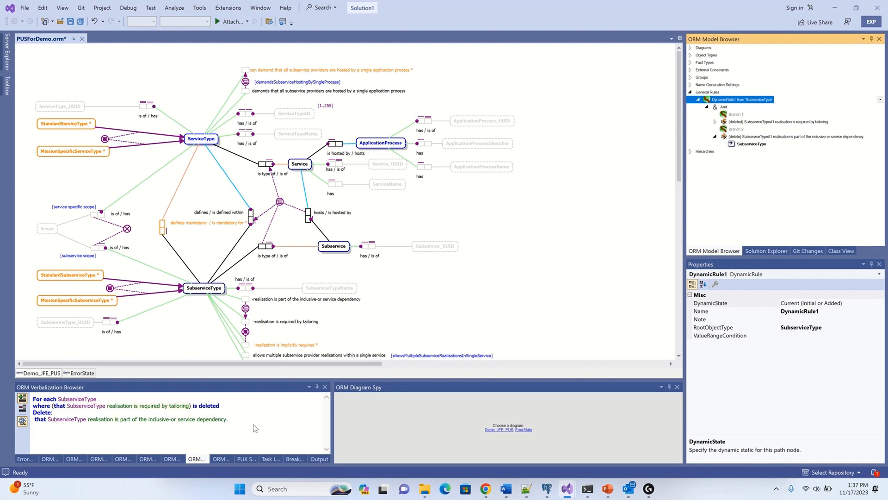
# Add a derivation rule to SubserviceError's "has missing service" fact type on the ErrorState diagram.
pyautogui.click(82, 373)
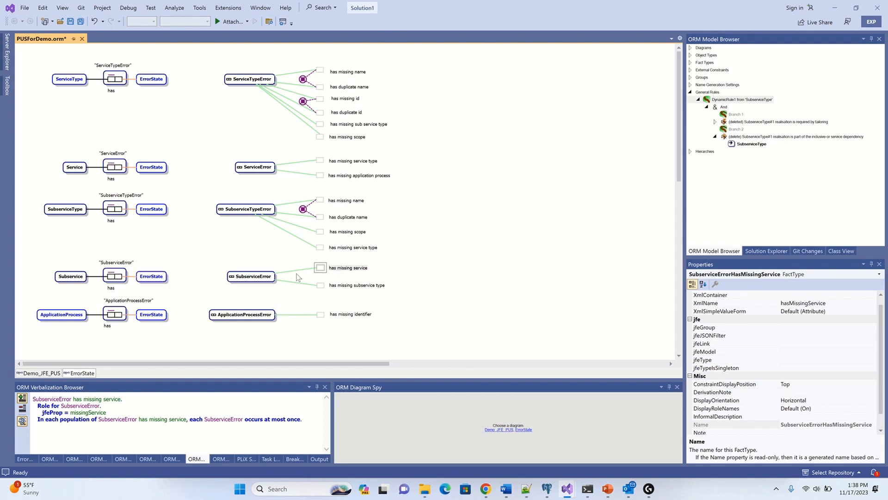
pyautogui.rightClick(322, 268)
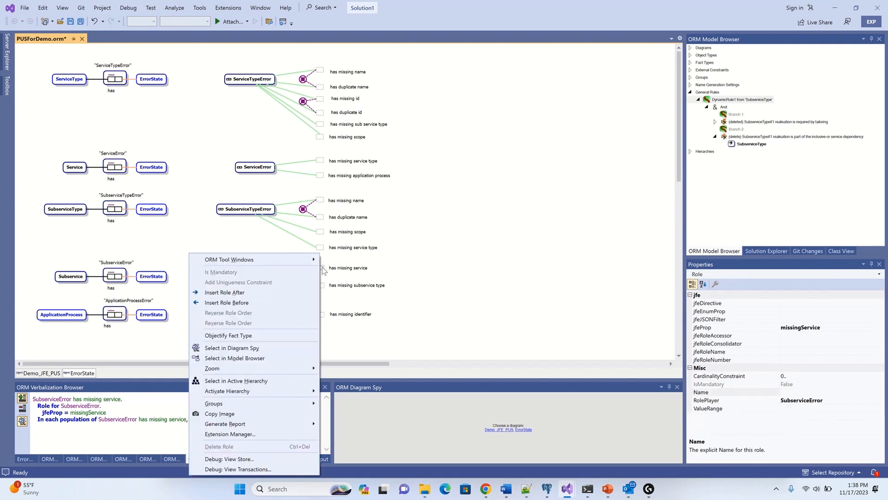
pyautogui.click(393, 269)
pyautogui.rightClick(316, 264)
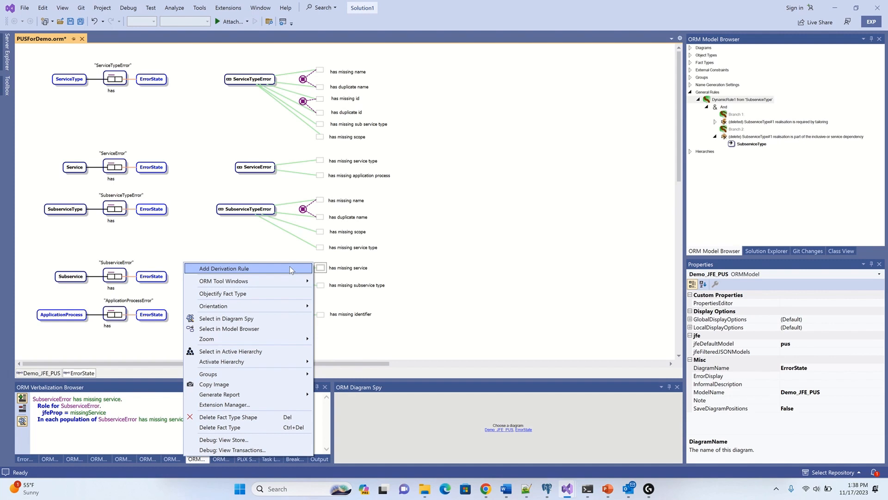
pyautogui.click(291, 269)
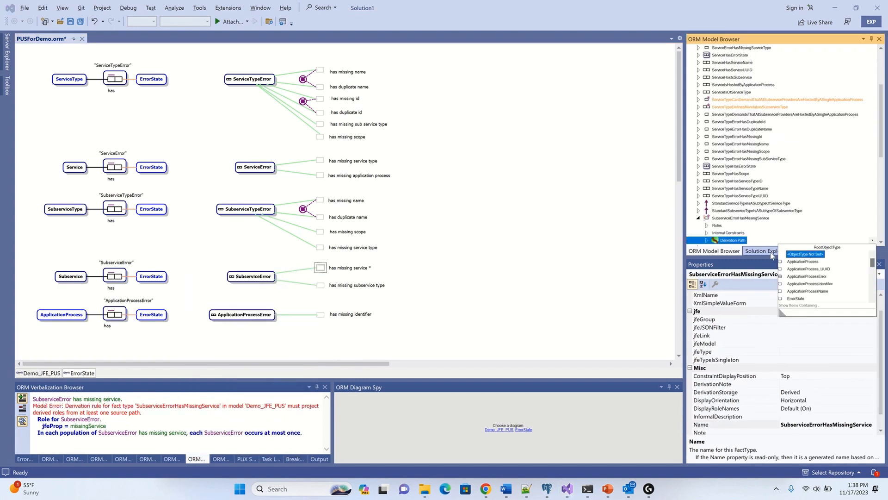
# Set the root object type of the derivation path to SubserviceError.
pyautogui.write('su')
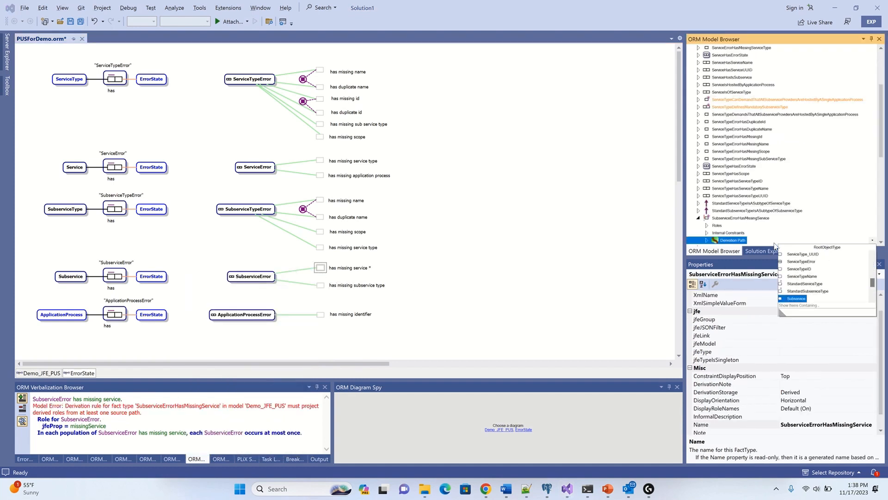
pyautogui.press('Down')
pyautogui.press('Down')
pyautogui.press('Down')
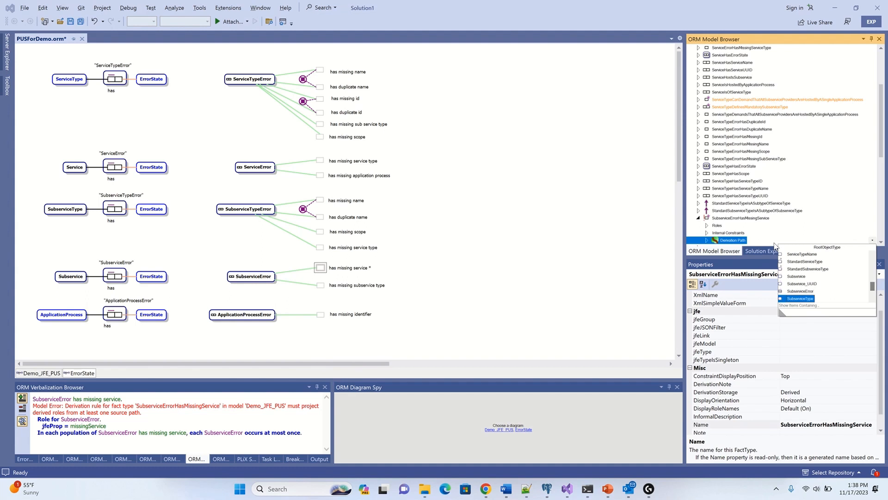
pyautogui.press('Up')
pyautogui.press('Return')
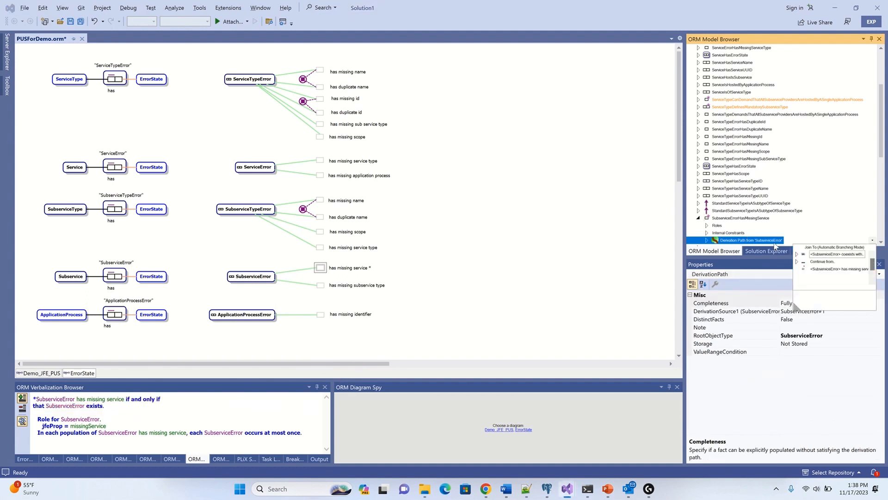
# Join the derivation path from SubserviceError to the fact type "SubserviceError involves Subservice".
pyautogui.press('Down')
pyautogui.press('Down')
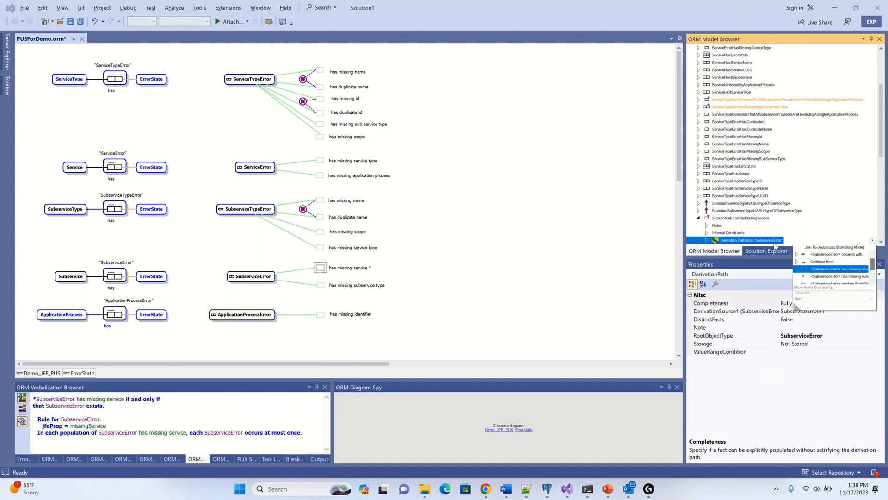
pyautogui.write('invol')
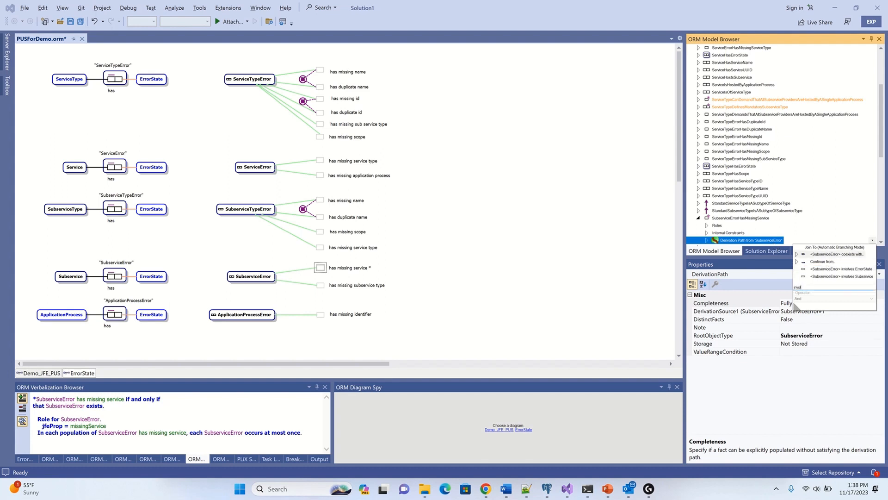
pyautogui.click(829, 276)
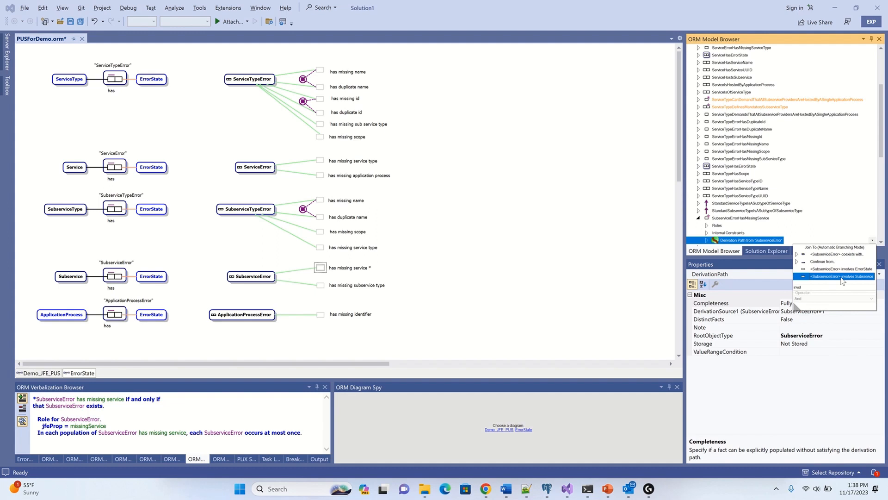
pyautogui.click(842, 276)
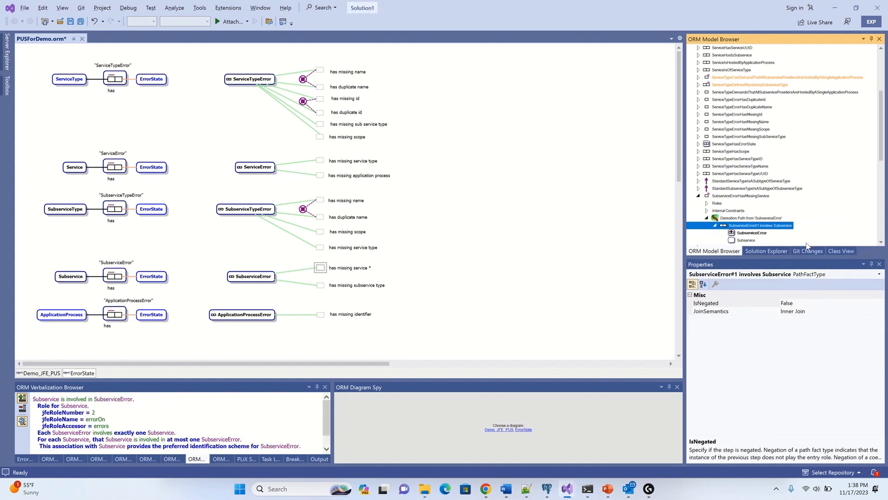
# Extend the derivation path from the Subservice role with the fact type "Subservice is hosted by Service".
pyautogui.click(746, 240)
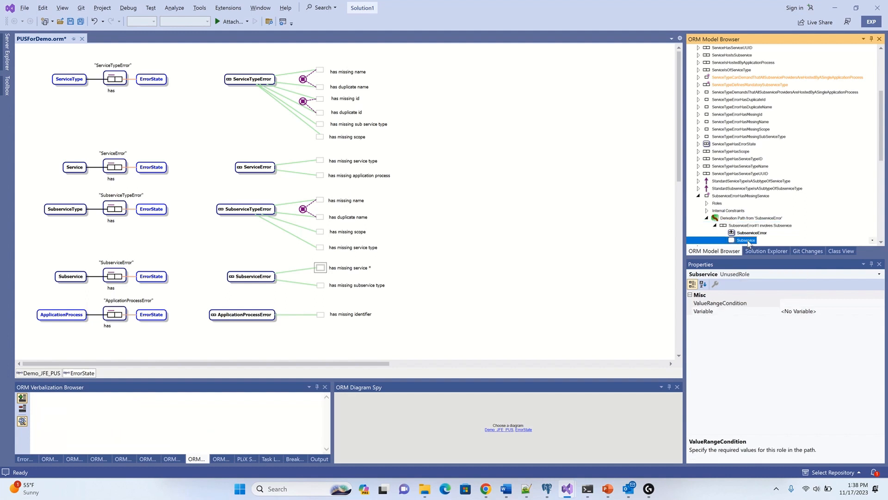
pyautogui.rightClick(748, 243)
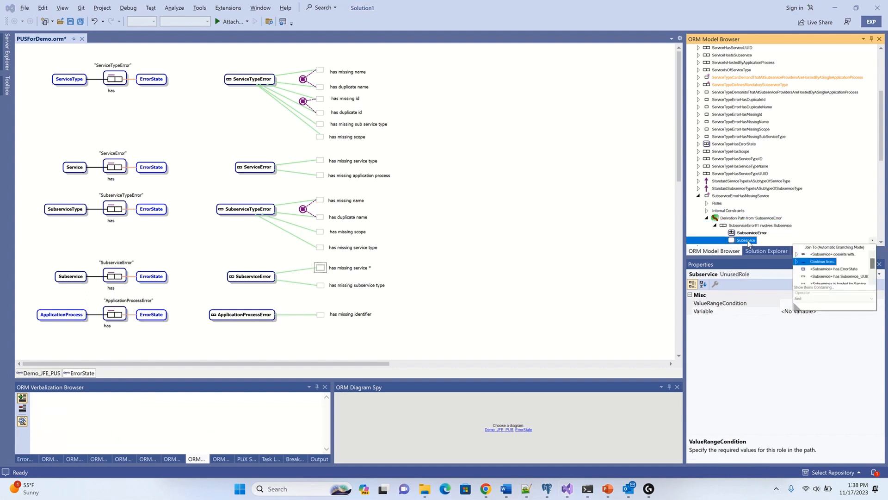
pyautogui.press('Down')
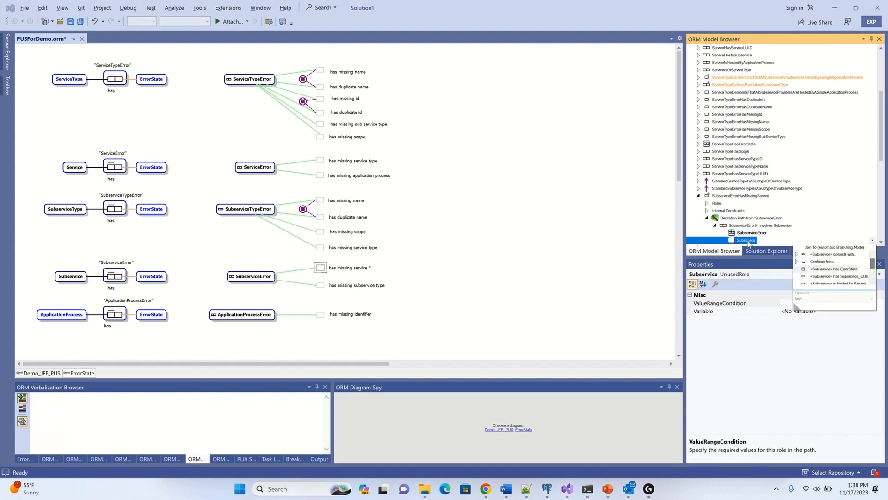
pyautogui.write('host')
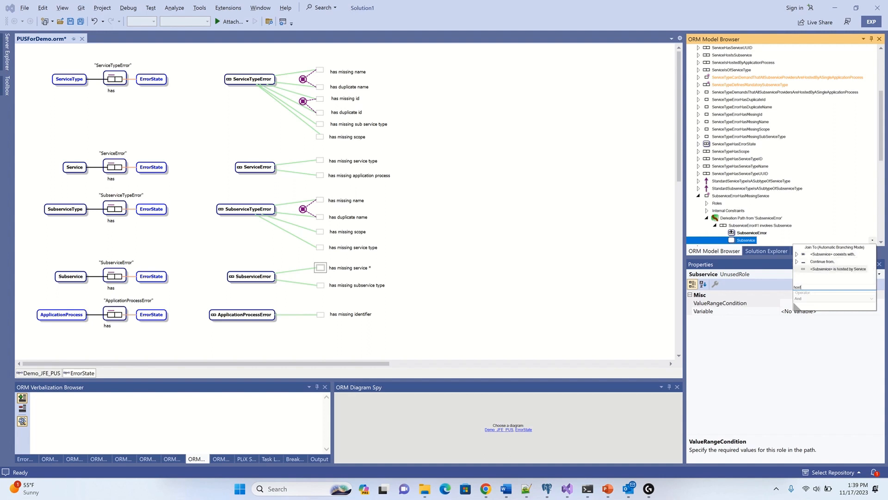
pyautogui.press('Return')
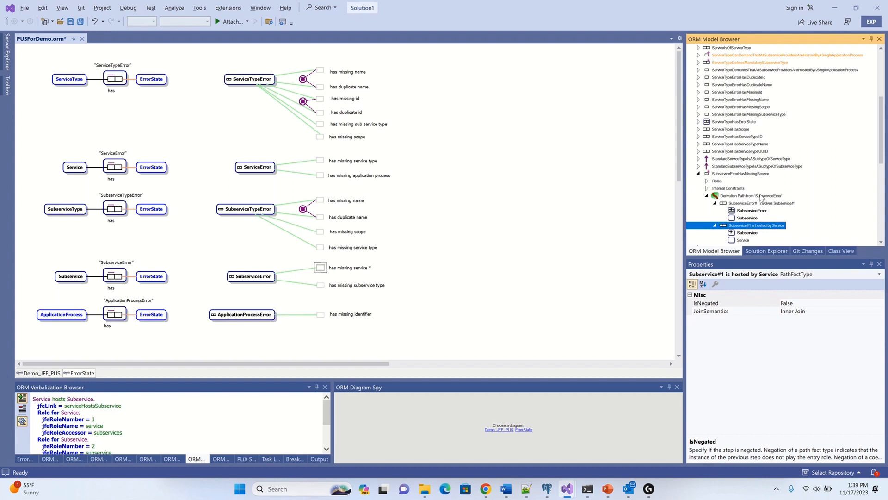
# Negate the "Subservice is hosted by Service" step in the derivation path of SubserviceErrorHasMissingService and check the rule's verbalization.
pyautogui.click(761, 196)
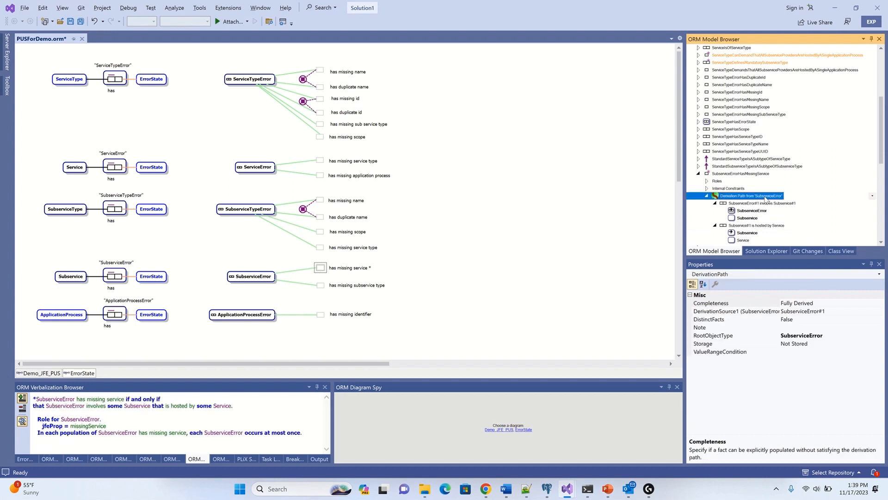
pyautogui.click(747, 226)
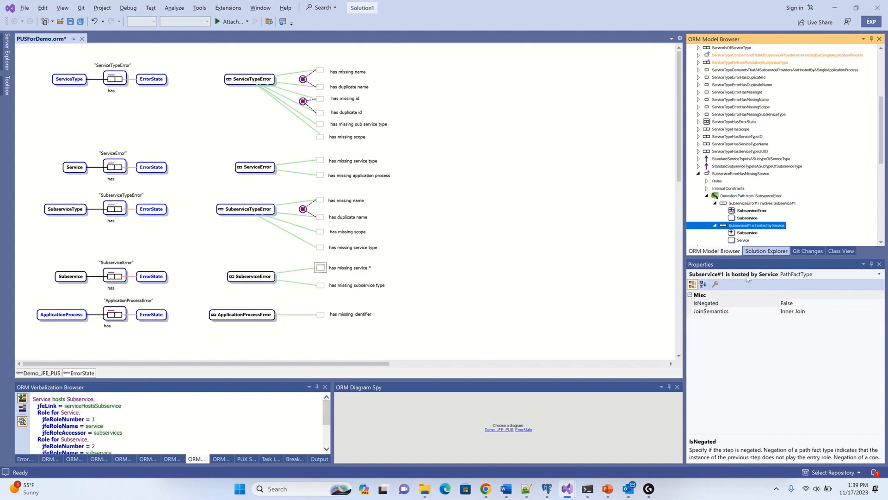
pyautogui.doubleClick(709, 305)
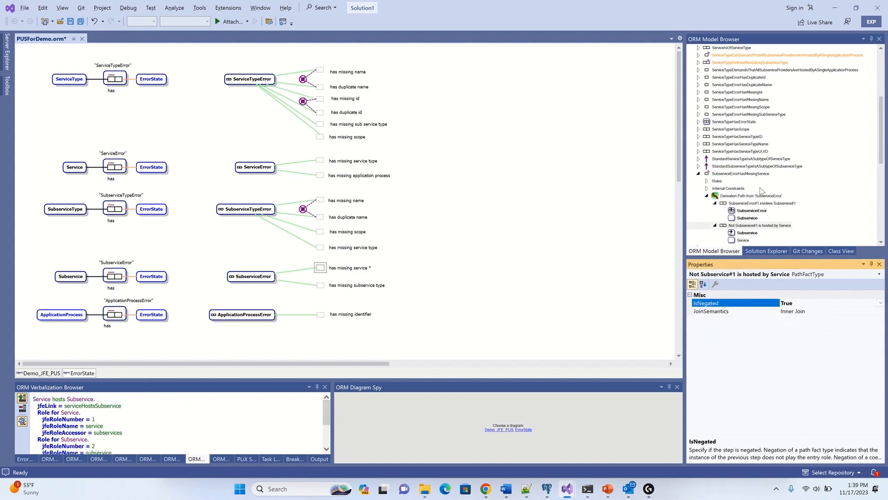
pyautogui.click(761, 197)
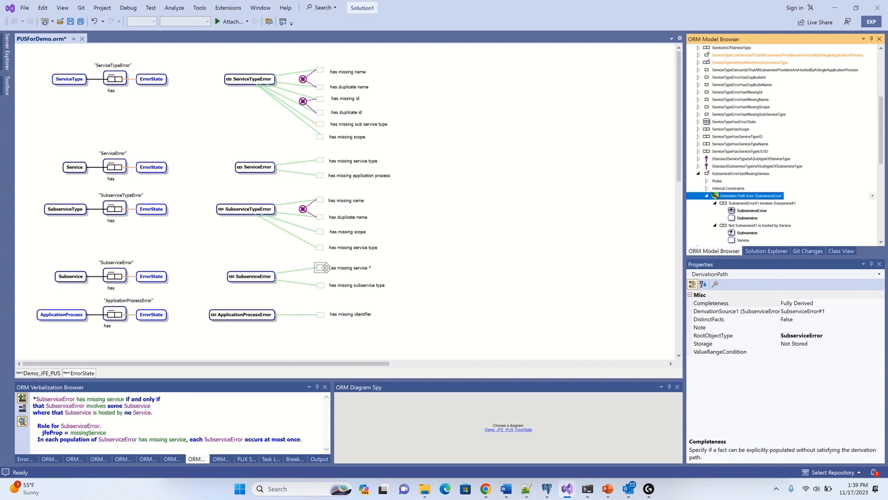
# Add a derivation rule to SubserviceError's "has missing subservice type" fact type.
pyautogui.click(321, 285)
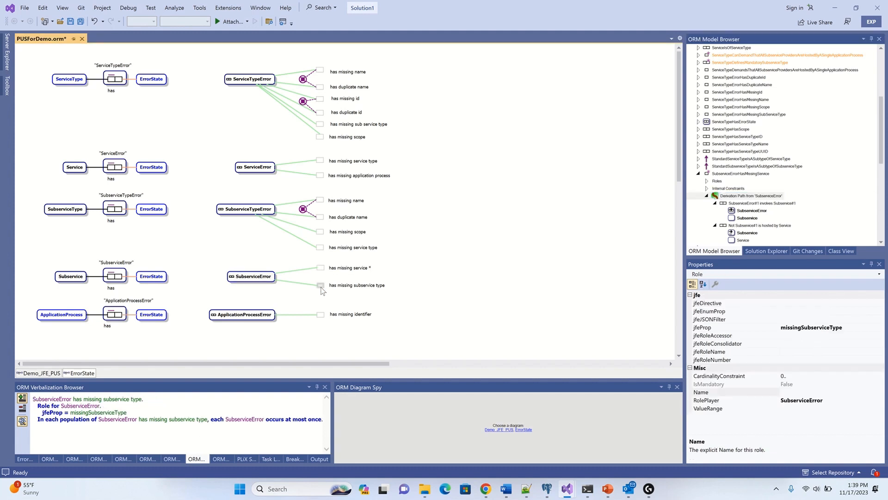
pyautogui.rightClick(322, 290)
pyautogui.click(324, 286)
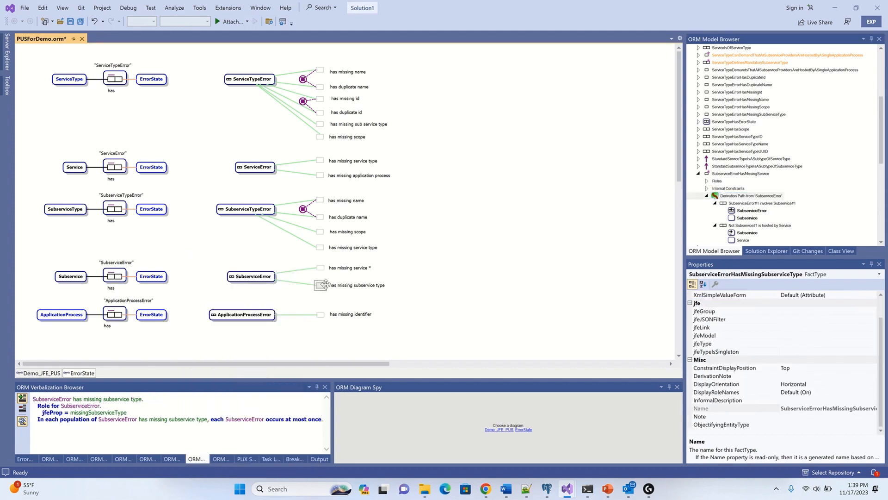
pyautogui.rightClick(326, 286)
pyautogui.click(311, 287)
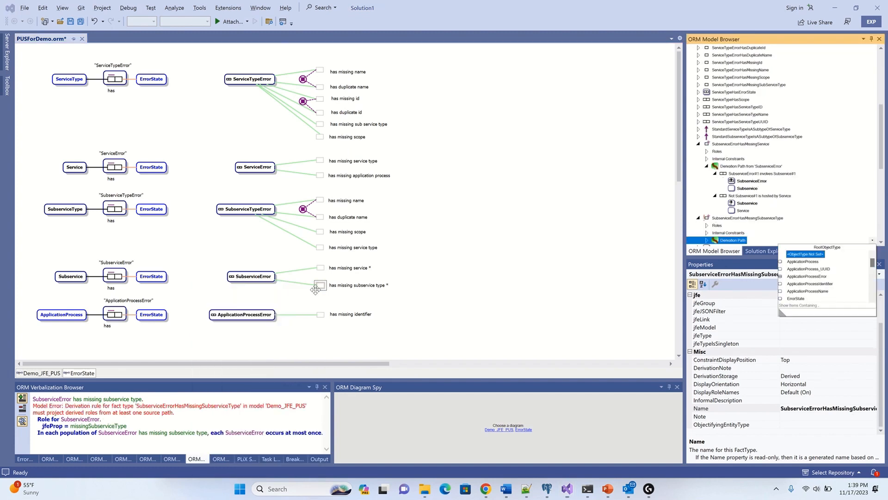
# Set SubserviceError as the root object type of the missing subservice type derivation path.
pyautogui.write('su')
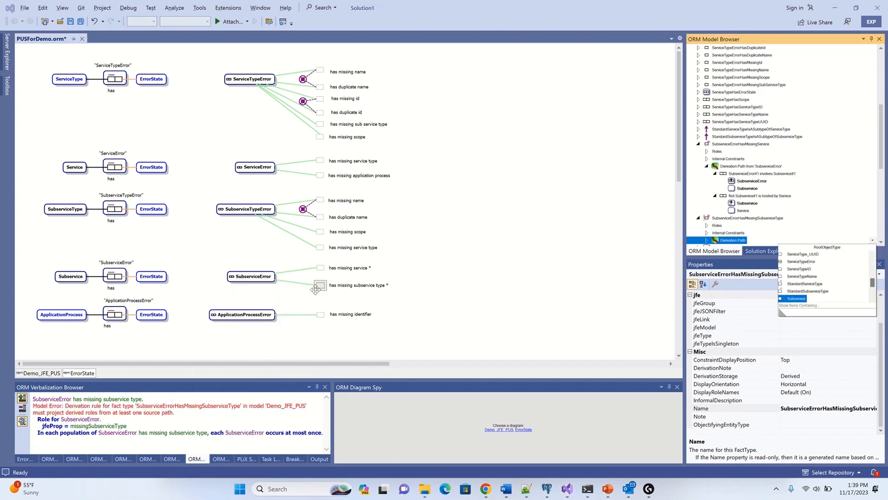
pyautogui.press('Down')
pyautogui.press('Down')
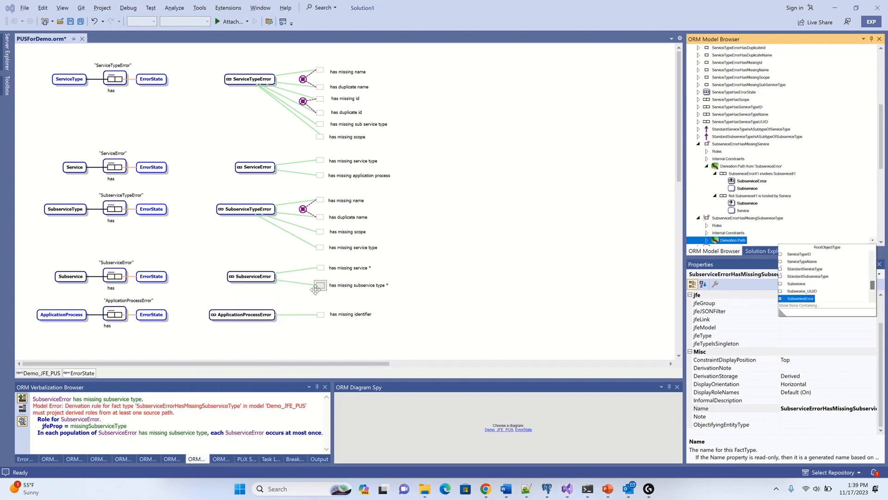
pyautogui.press('Return')
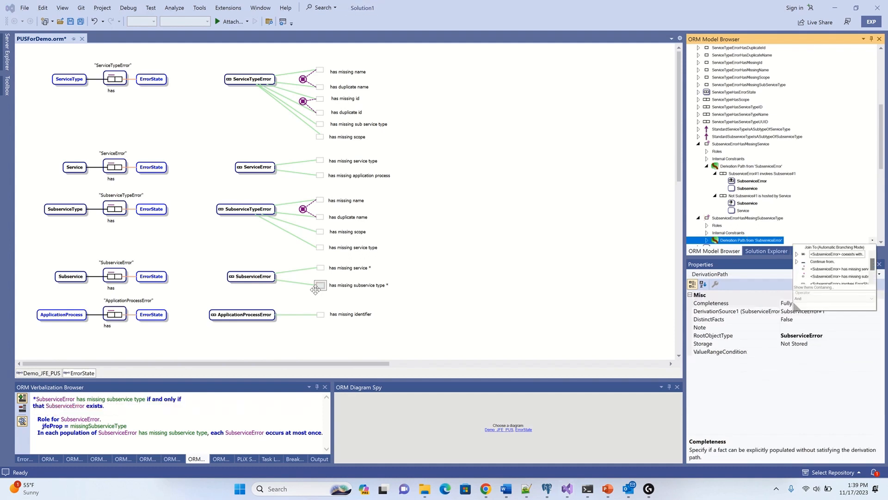
# Join the missing subservice type derivation path from SubserviceError to the fact type "SubserviceError involves Subservice".
pyautogui.write('invol')
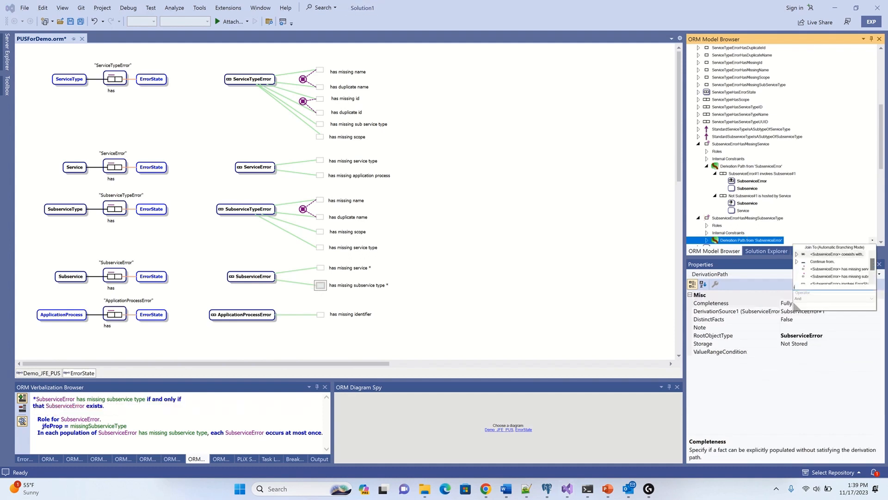
pyautogui.press('Down')
pyautogui.press('Down')
pyautogui.press('Down')
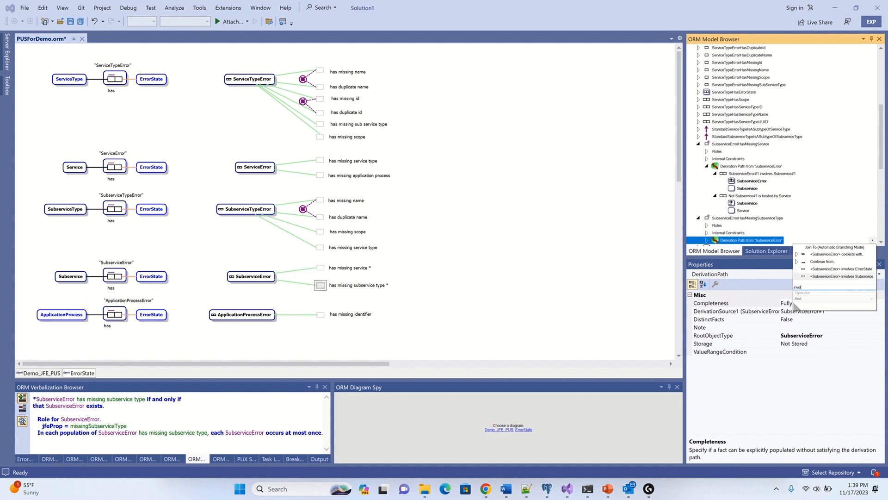
pyautogui.press('Return')
# Extend the derivation path from the Subservice role with the fact type "Subservice is of SubserviceType".
pyautogui.press('Down')
pyautogui.press('Down')
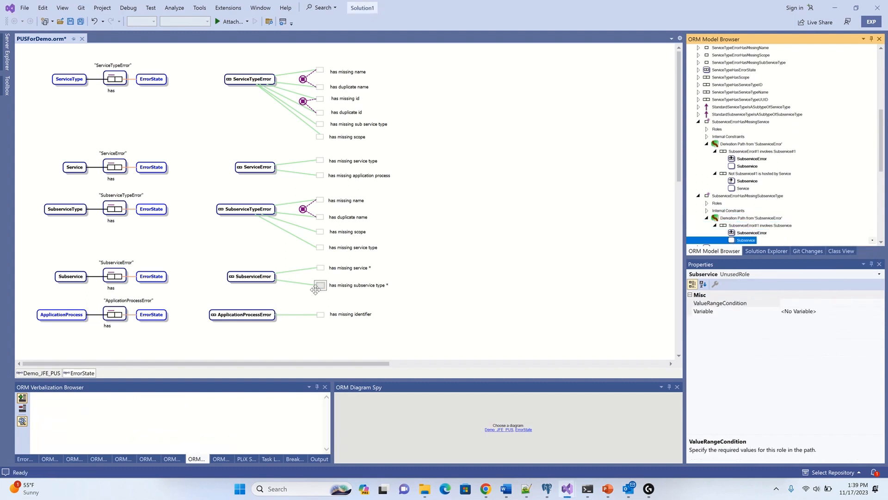
pyautogui.hotkey('alt', 'Down')
pyautogui.press('Tab')
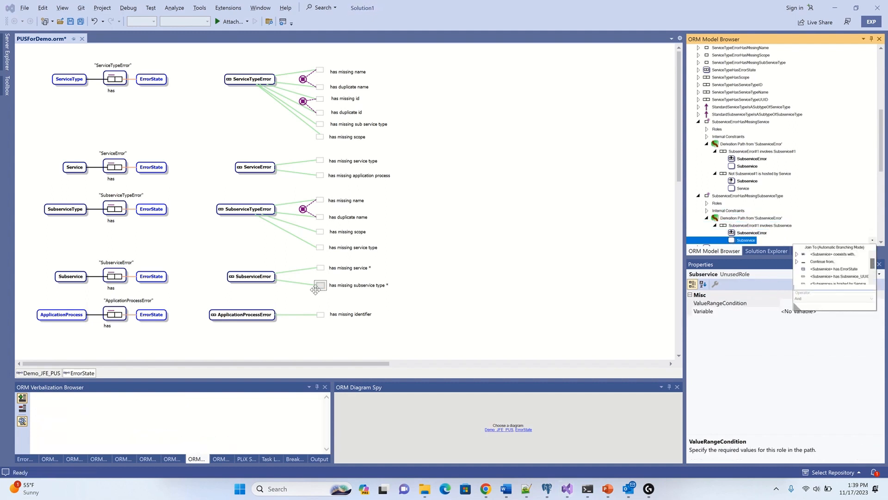
pyautogui.write('type')
pyautogui.press('Down')
pyautogui.press('Down')
pyautogui.press('Return')
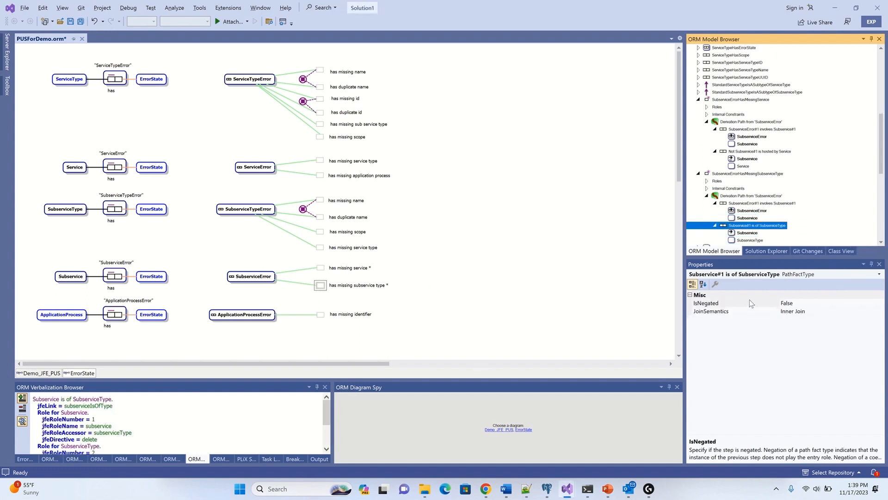
# Negate the "Subservice is of SubserviceType" path step and check the verbalization of the missing subservice type rule.
pyautogui.doubleClick(753, 306)
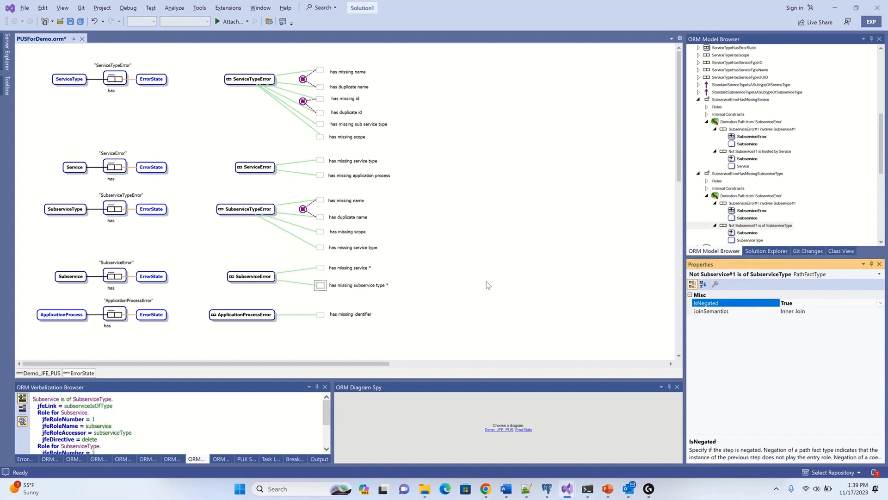
pyautogui.click(321, 280)
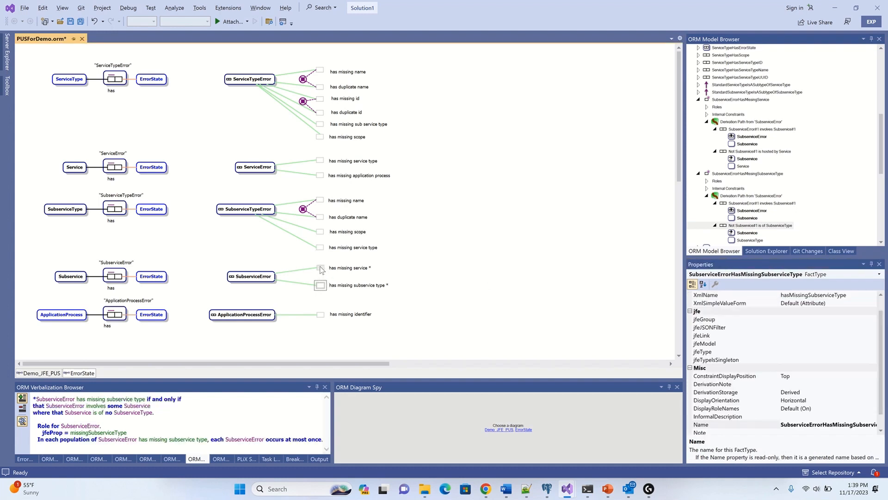
pyautogui.click(320, 268)
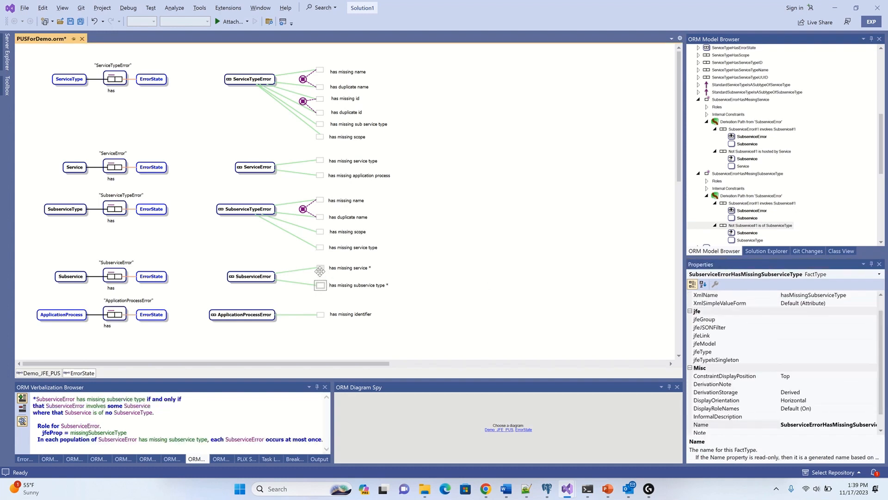
pyautogui.click(271, 276)
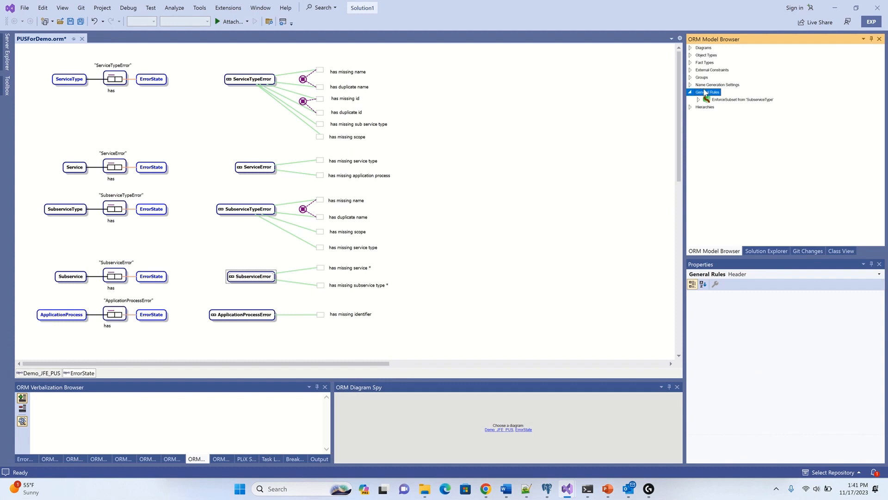
# Add a new dynamic rule under General Rules with ErrorState as its root object type.
pyautogui.rightClick(706, 92)
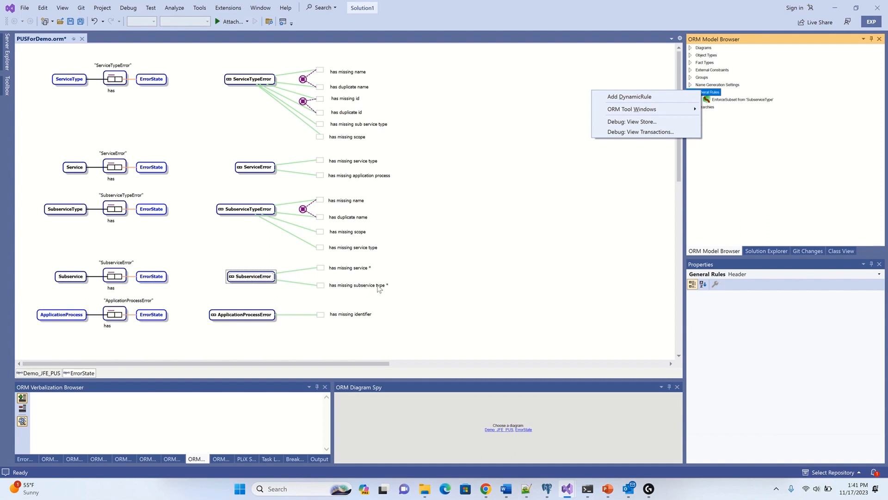
pyautogui.click(634, 99)
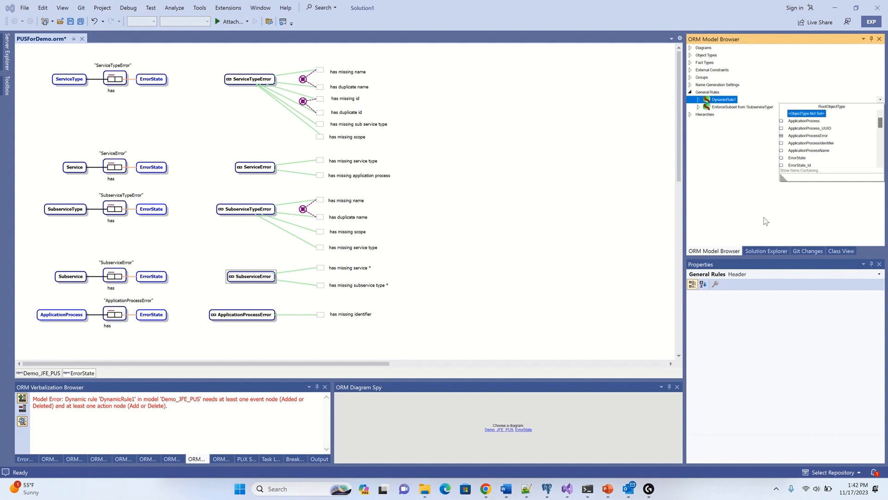
pyautogui.press('e')
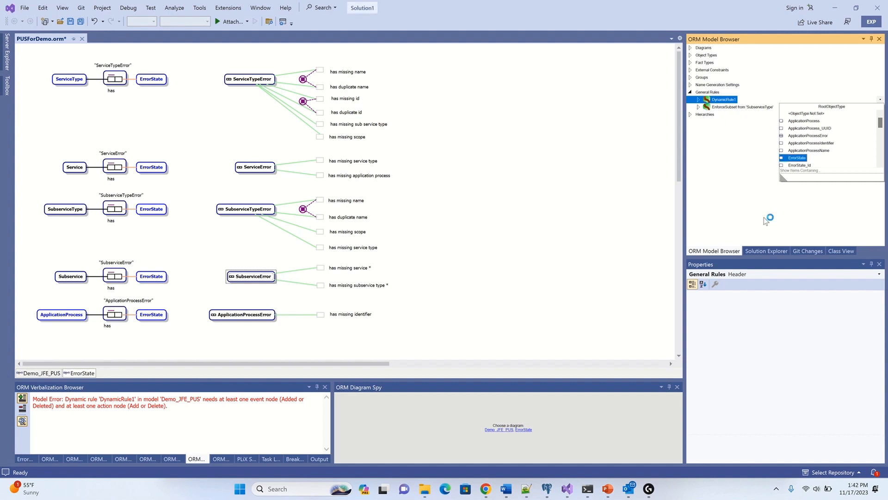
pyautogui.press('Return')
# Make ErrorState coexist with Subservice in the new dynamic rule.
pyautogui.press('Down')
pyautogui.press('Down')
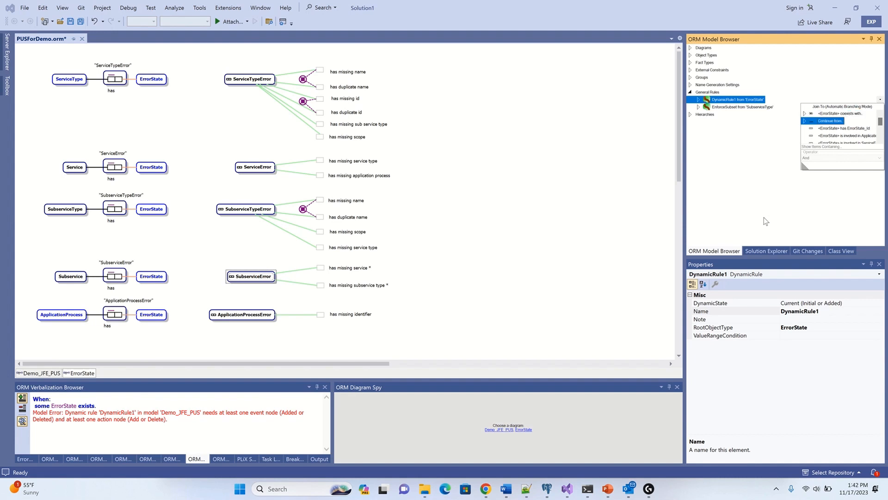
pyautogui.press('Up')
pyautogui.press('Right')
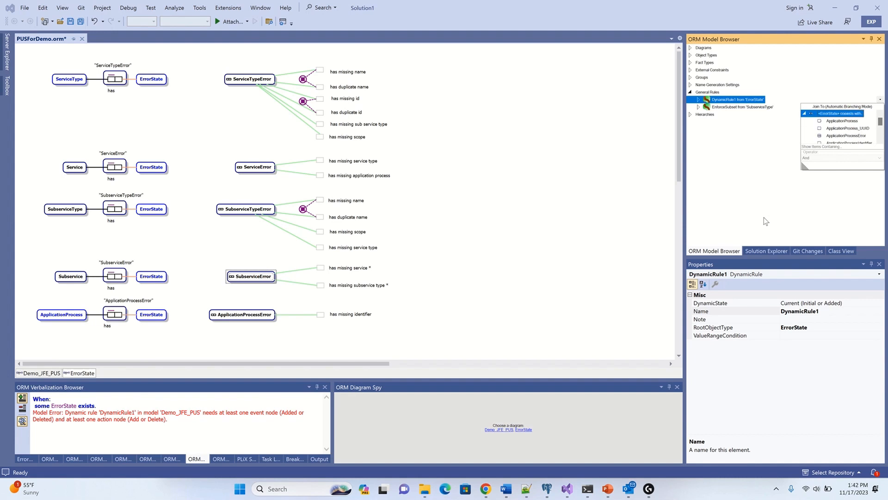
pyautogui.write('su')
pyautogui.press('Return')
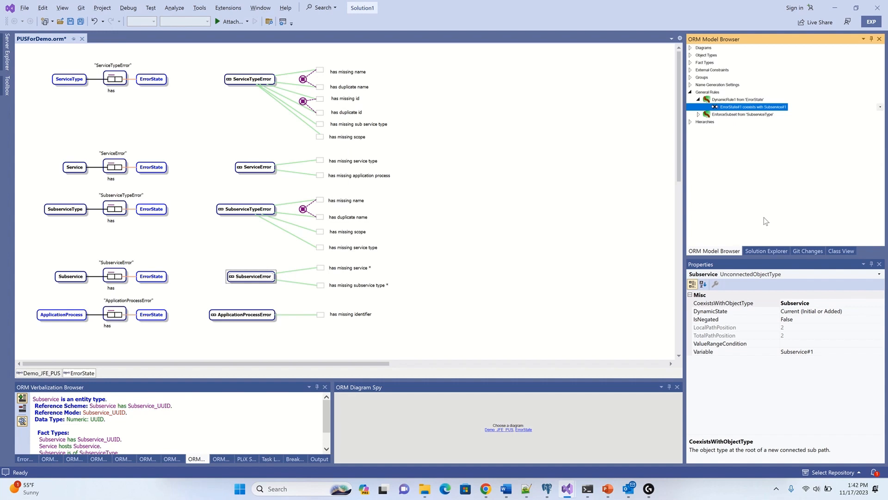
# Join the coexisting Subservice in the dynamic rule to the fact type "Subservice is hosted by Service".
pyautogui.hotkey('alt', 'Down')
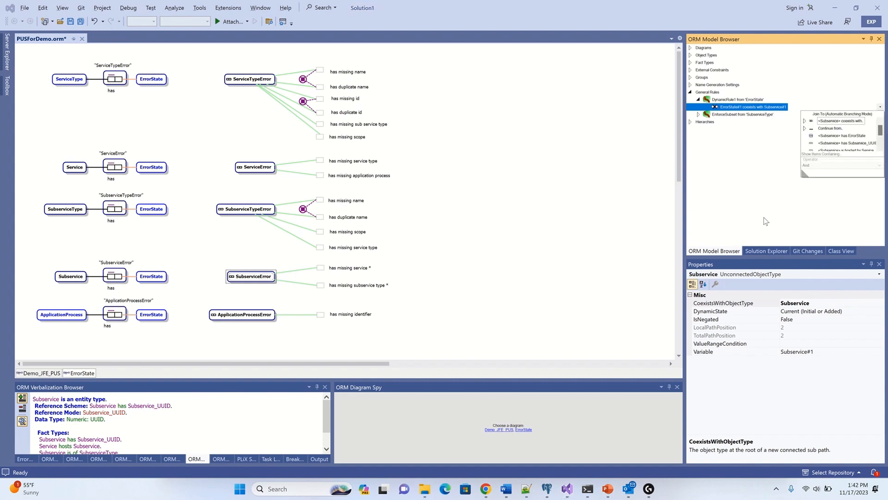
pyautogui.press('Tab')
pyautogui.write('se')
pyautogui.press('Down')
pyautogui.press('Down')
pyautogui.press('Down')
pyautogui.press('Down')
pyautogui.press('Down')
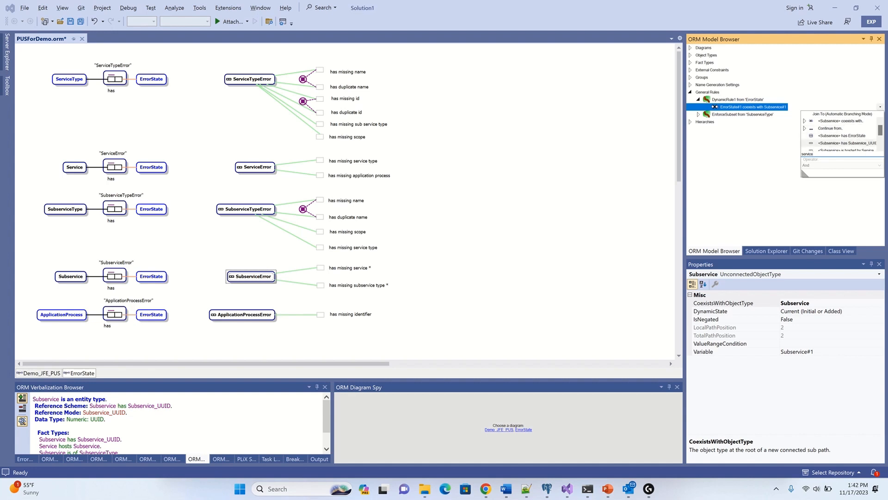
pyautogui.press('Up')
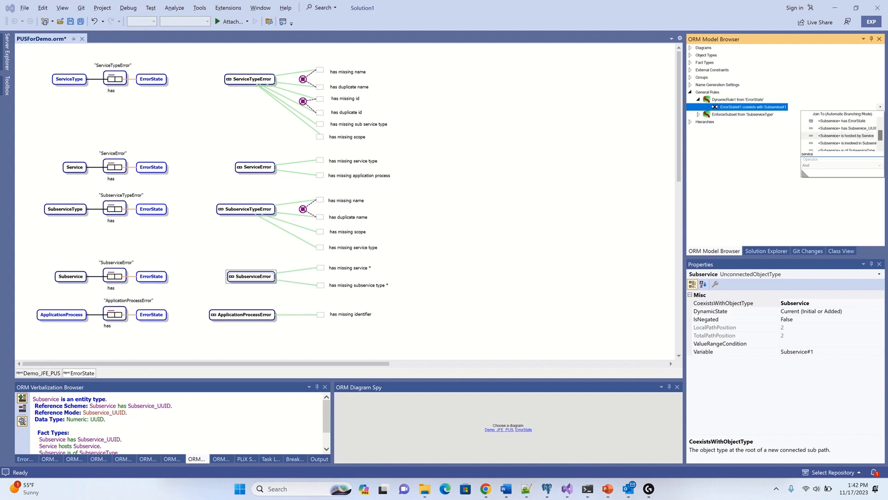
pyautogui.press('Return')
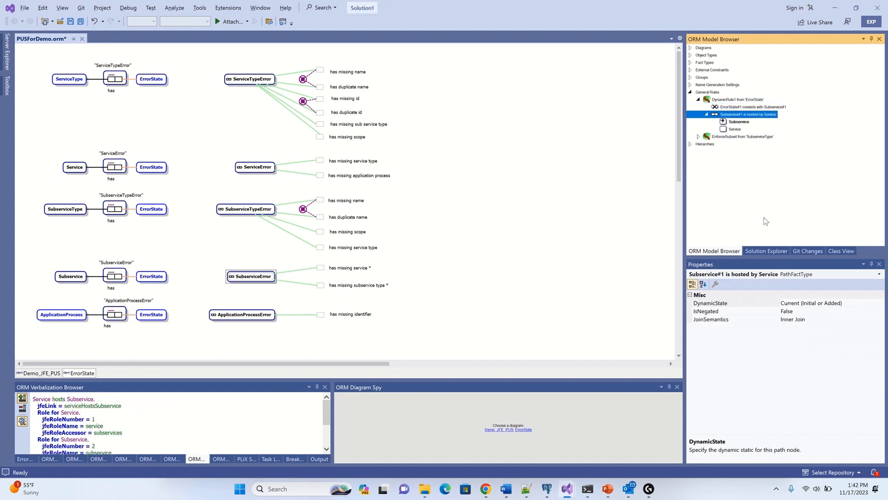
# Branch the dynamic rule at Subservice with the And operator, adding the fact type "Subservice is of SubserviceType".
pyautogui.press('Up')
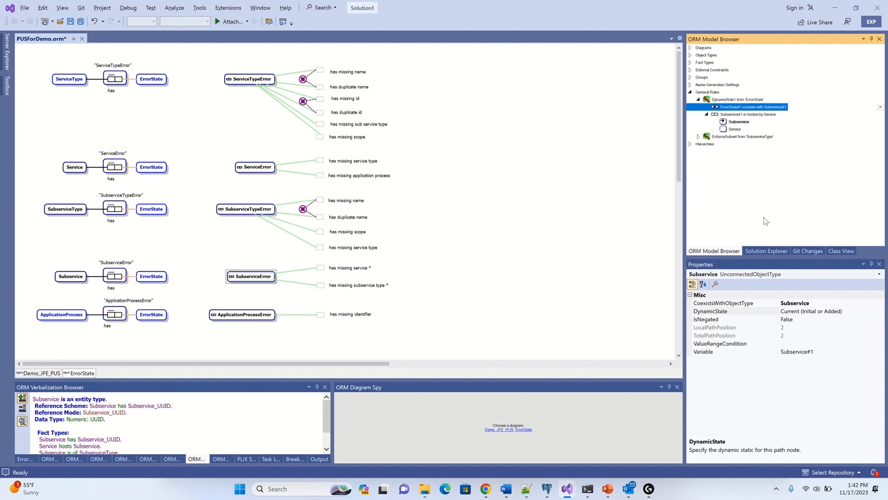
pyautogui.hotkey('alt', 'Down')
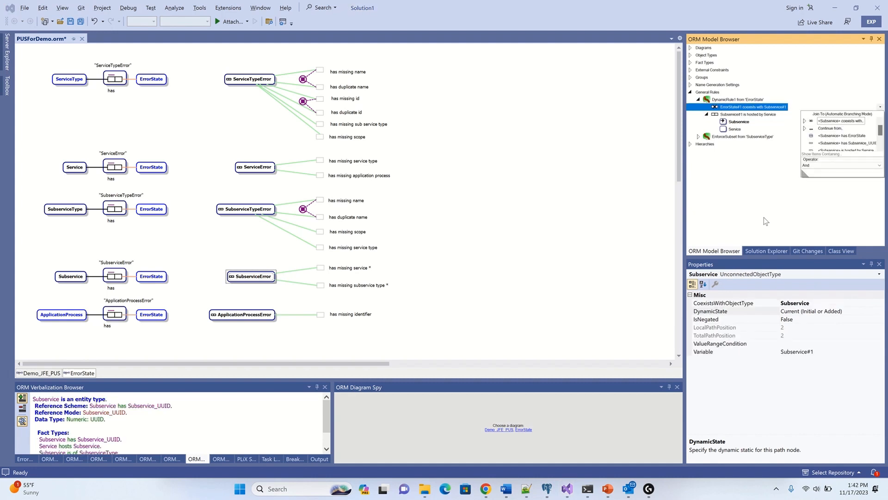
pyautogui.write('type')
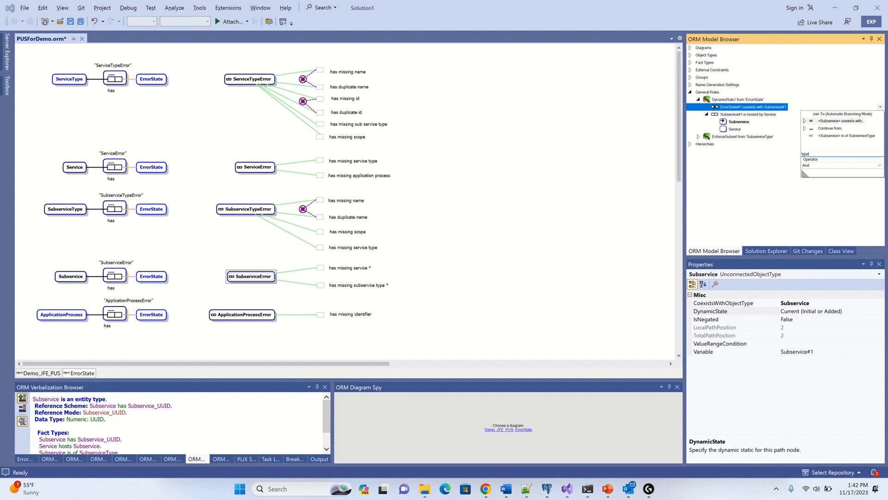
pyautogui.press('Down')
pyautogui.press('Down')
pyautogui.press('Return')
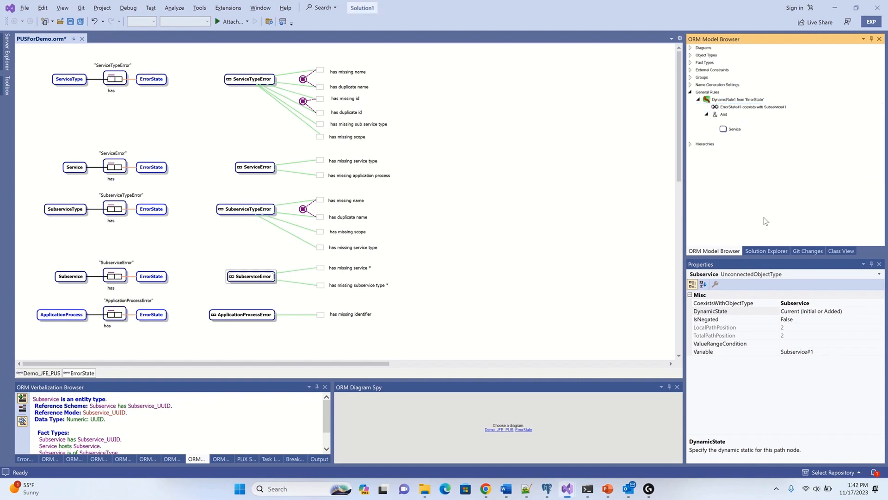
# Add the fact type "Subservice has ErrorState" as a third branch of the And split in the dynamic rule.
pyautogui.press('Left')
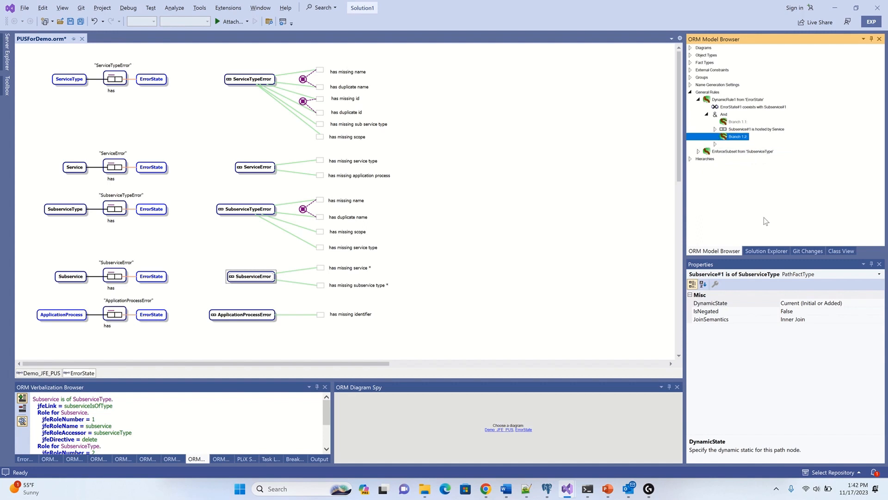
pyautogui.press('Up')
pyautogui.press('Up')
pyautogui.press('Up')
pyautogui.press('Up')
pyautogui.hotkey('alt', 'Down')
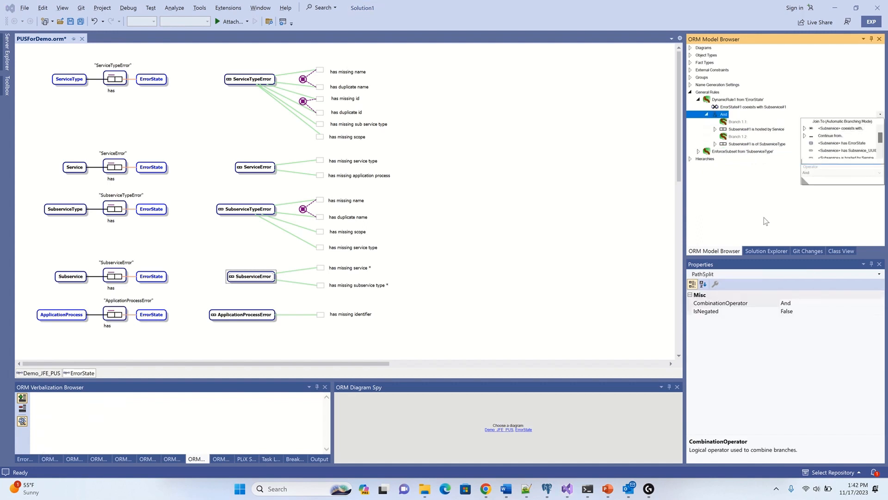
pyautogui.write('error')
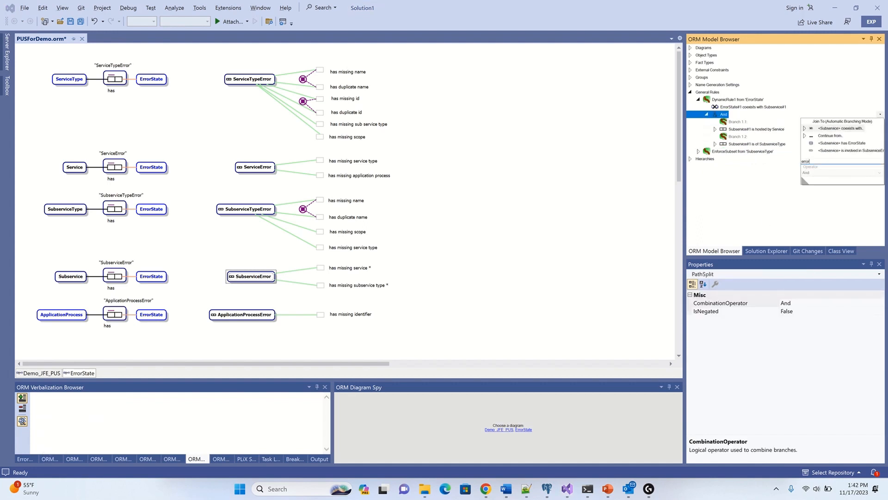
pyautogui.write('Stae')
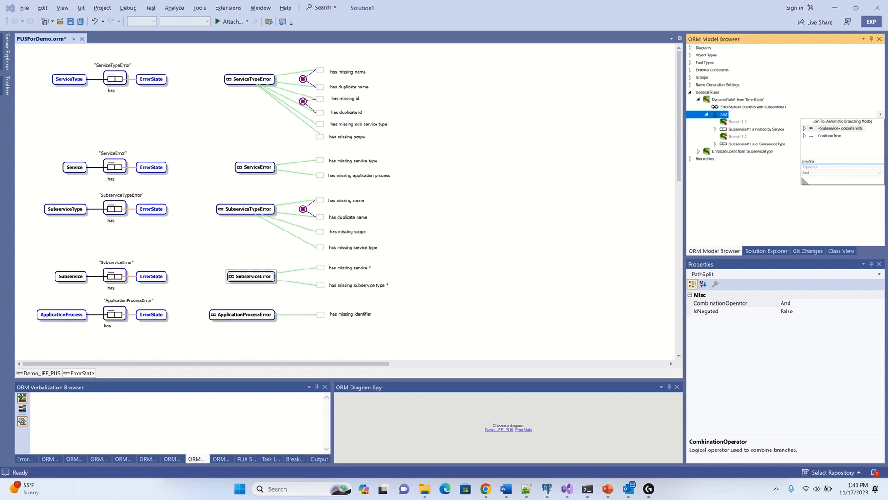
pyautogui.press('BackSpace')
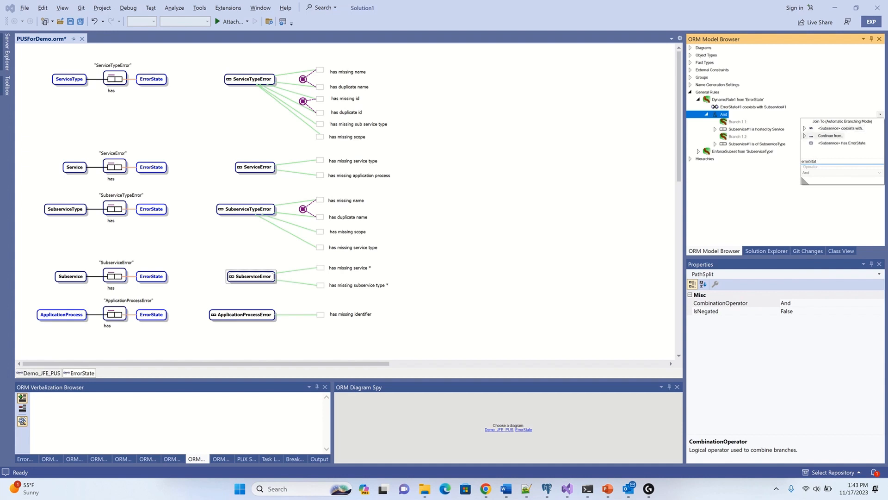
pyautogui.write('t')
pyautogui.press('Return')
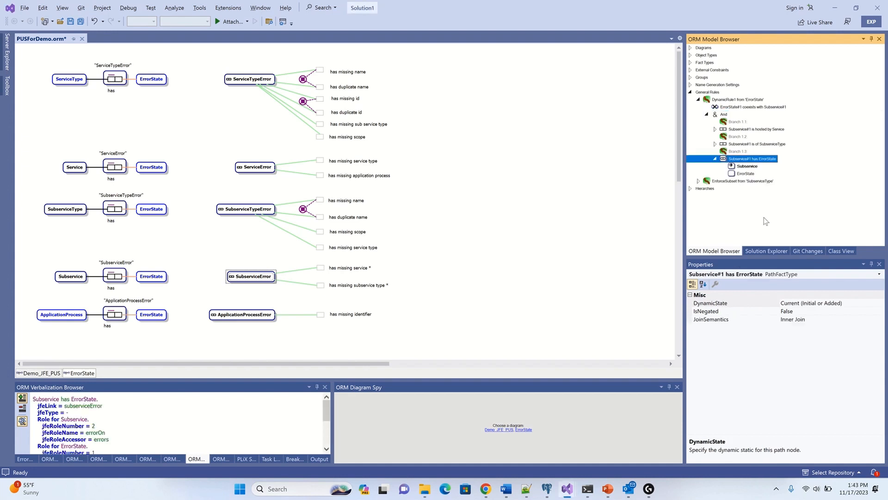
# Set the variable of the ErrorState role in the "Subservice has ErrorState" branch to ErrorState#1.
pyautogui.press('Down')
pyautogui.press('Down')
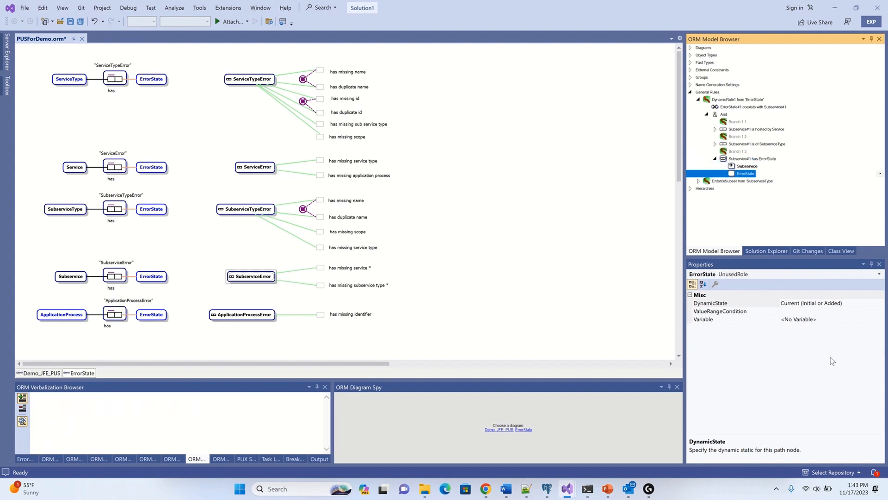
pyautogui.click(881, 319)
pyautogui.click(881, 319)
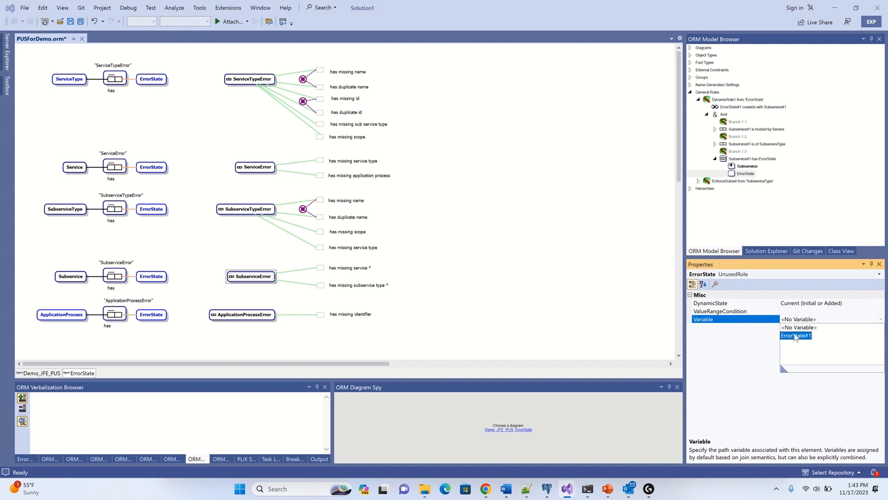
pyautogui.click(795, 336)
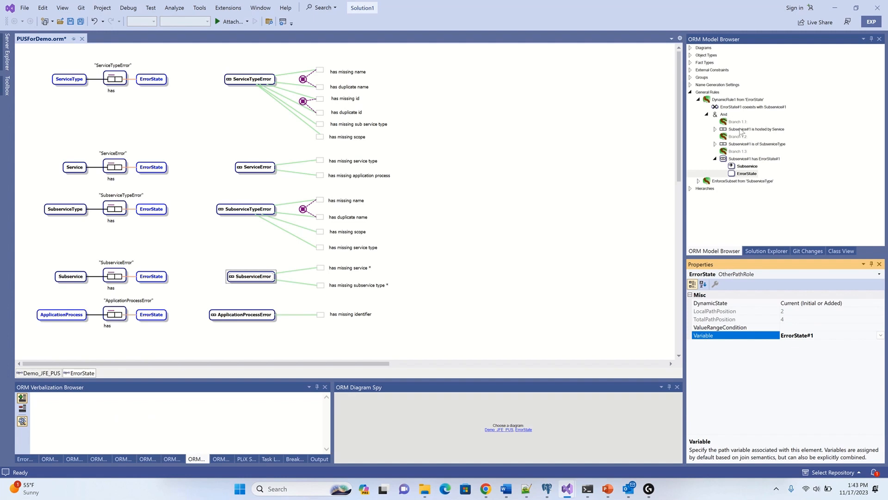
# Set the dynamic state of the "Subservice has ErrorState" branch to Add Action.
pyautogui.click(752, 159)
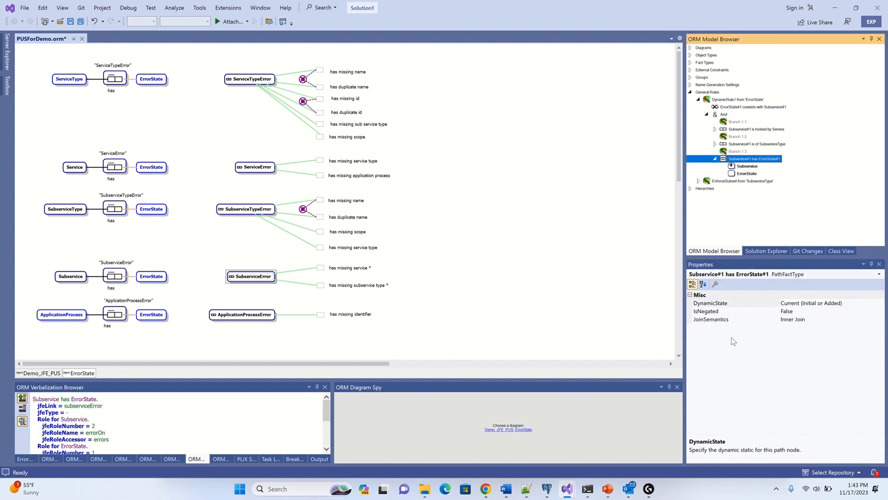
pyautogui.click(877, 304)
pyautogui.click(881, 302)
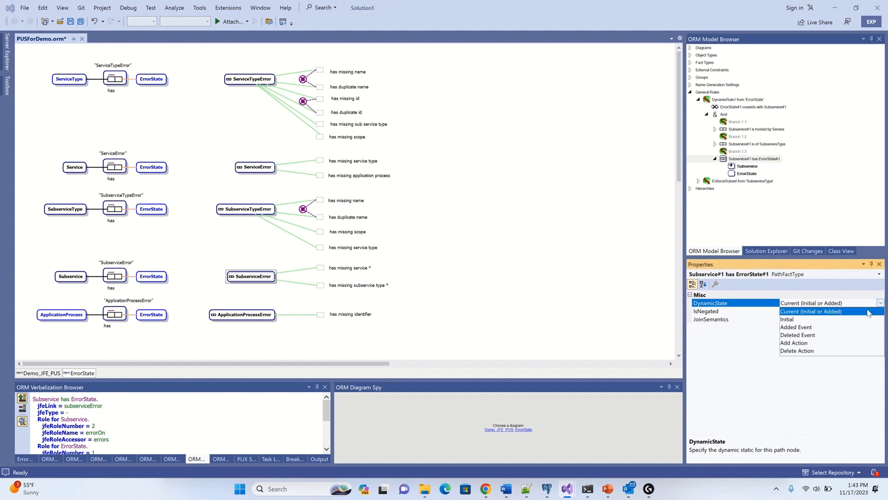
pyautogui.click(801, 343)
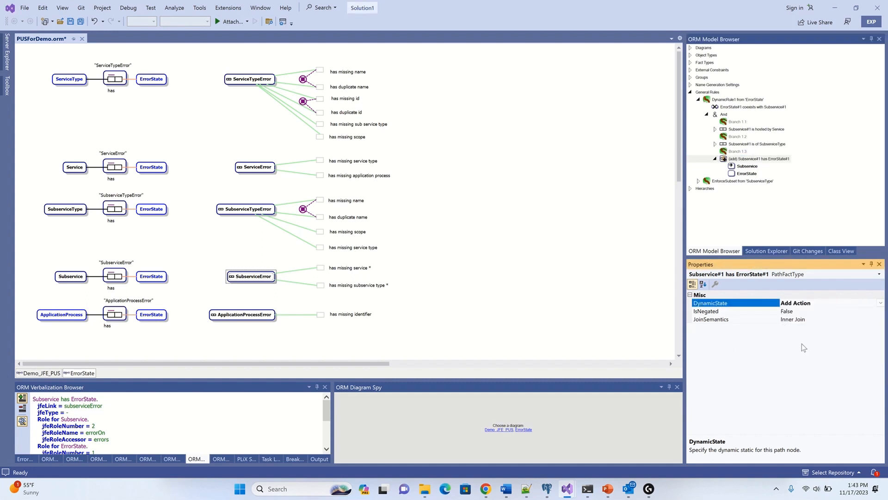
# Negate the "Subservice is hosted by Service" and "Subservice is of SubserviceType" branches of the dynamic rule.
pyautogui.click(755, 131)
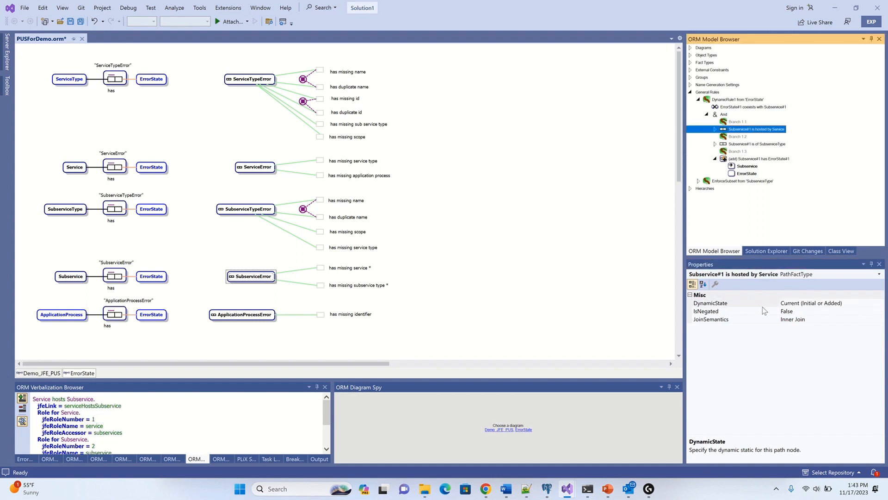
pyautogui.doubleClick(724, 312)
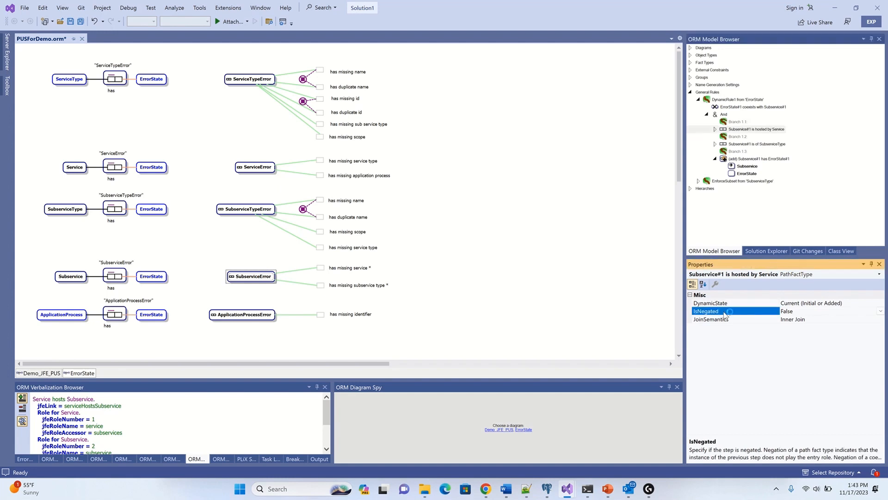
pyautogui.click(751, 144)
pyautogui.click(751, 144)
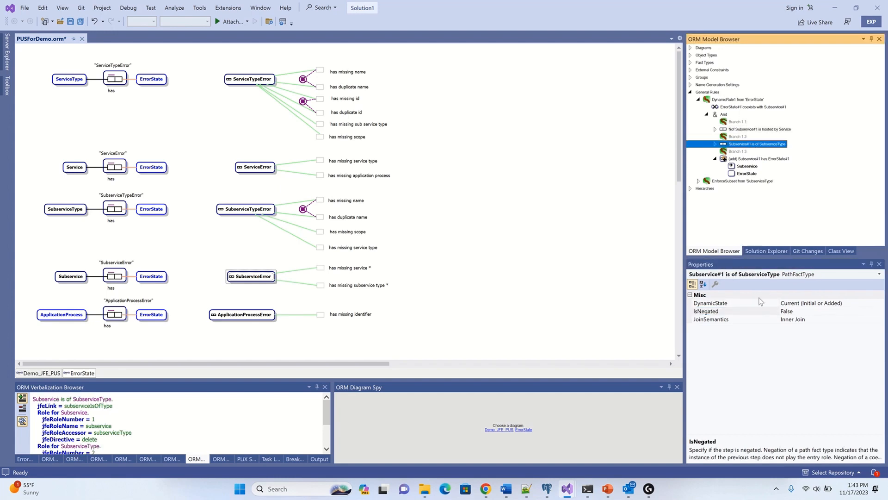
pyautogui.doubleClick(745, 312)
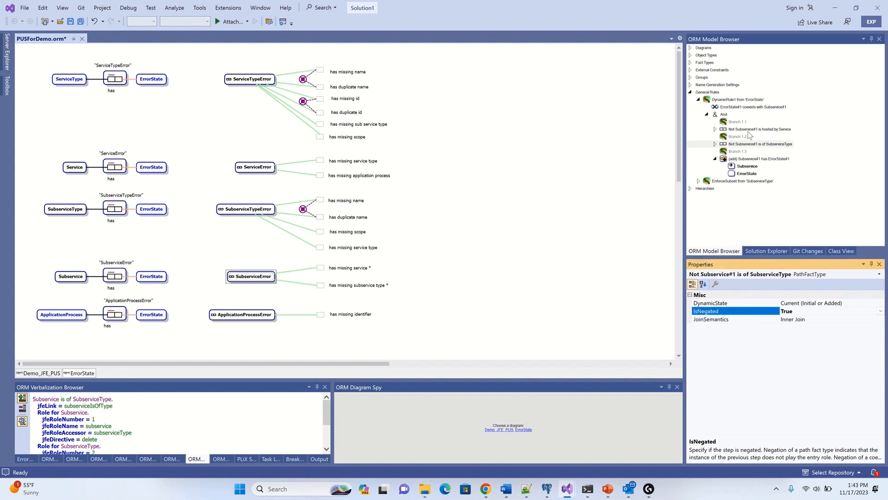
# Set the dynamic state of the Subservice that coexists with ErrorState to Added Event.
pyautogui.click(749, 108)
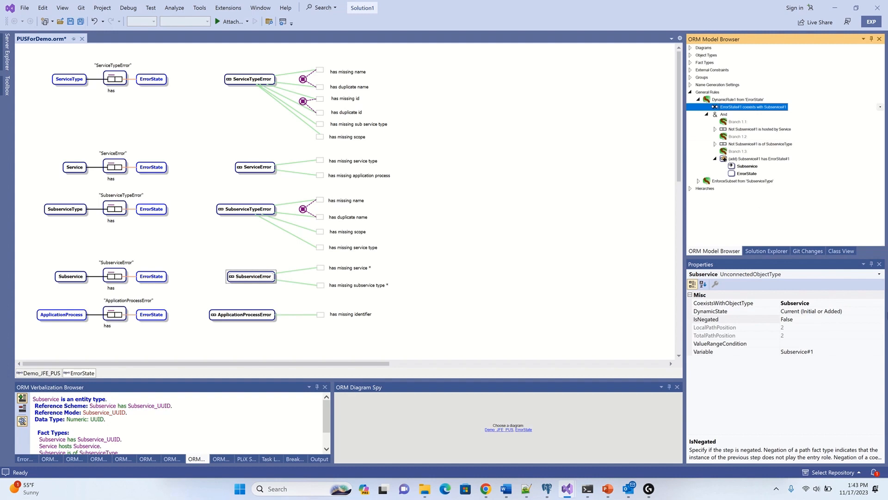
pyautogui.click(880, 311)
pyautogui.click(880, 311)
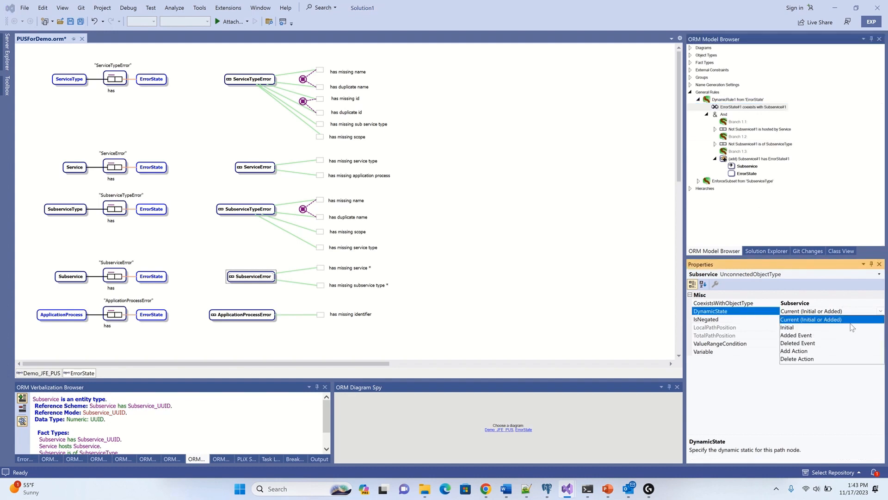
pyautogui.click(795, 336)
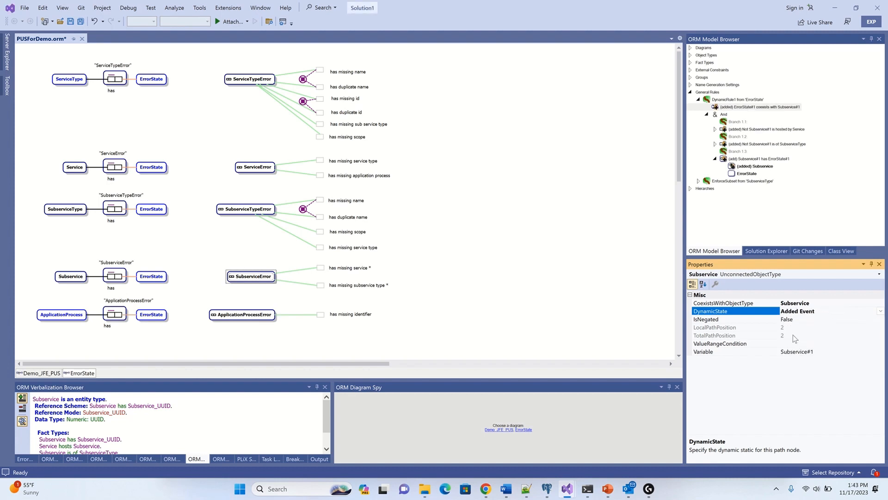
# Rename the ErrorState dynamic rule as ErrorForNewSubservice and collapse its tree.
pyautogui.click(741, 99)
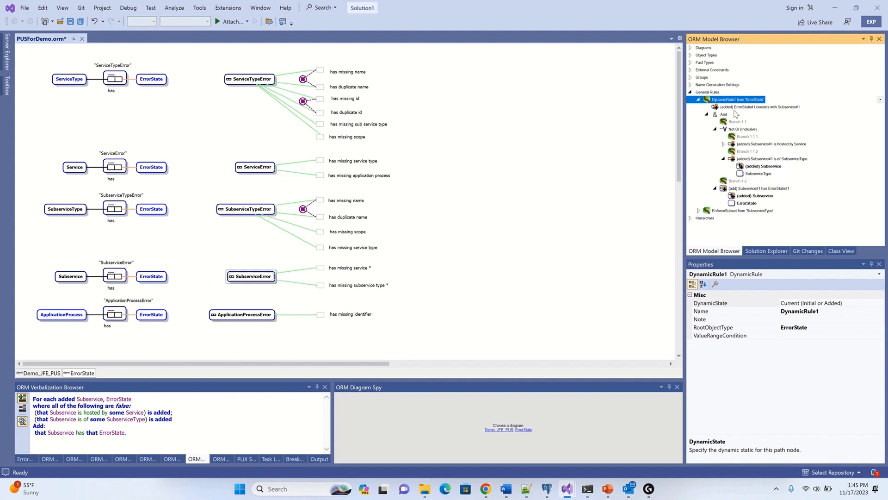
pyautogui.click(715, 129)
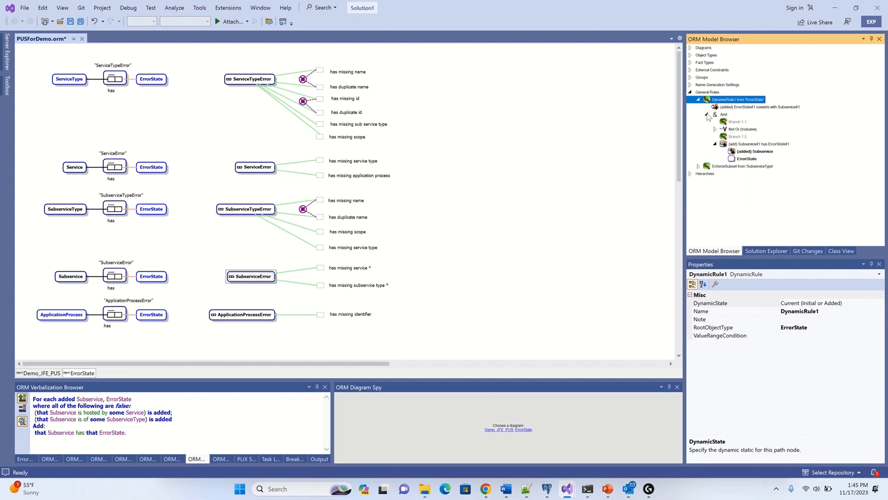
pyautogui.click(707, 114)
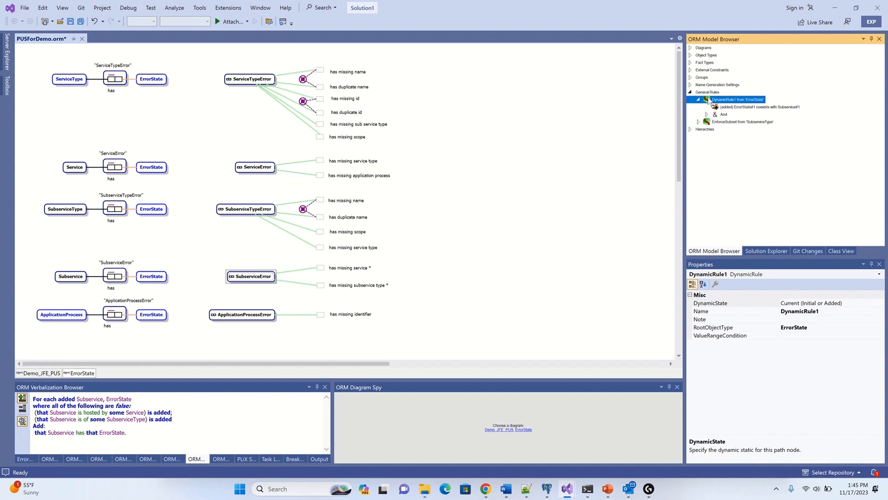
pyautogui.click(820, 312)
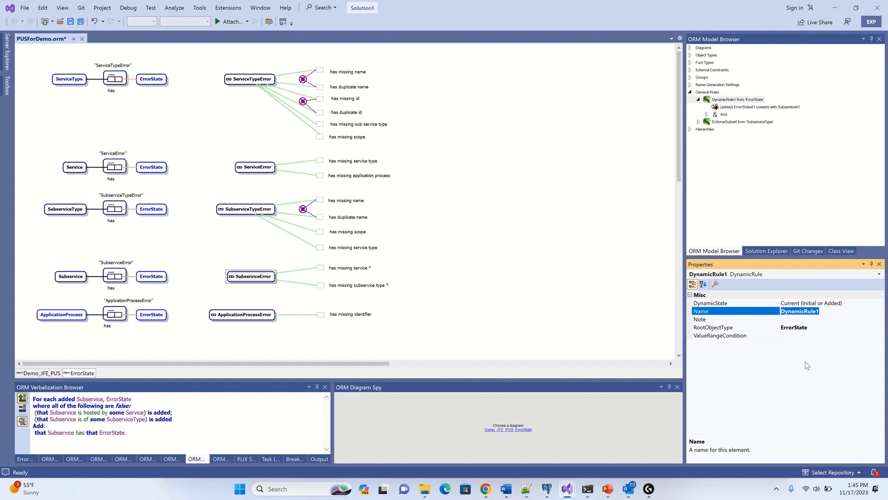
pyautogui.write('AddForN')
pyautogui.write('ew')
pyautogui.write('S')
pyautogui.press('Home')
pyautogui.hotkey('shift', 'Right')
pyautogui.hotkey('shift', 'Right')
pyautogui.hotkey('shift', 'Right')
pyautogui.write('ErrorForNewSubserv')
pyautogui.press('Return')
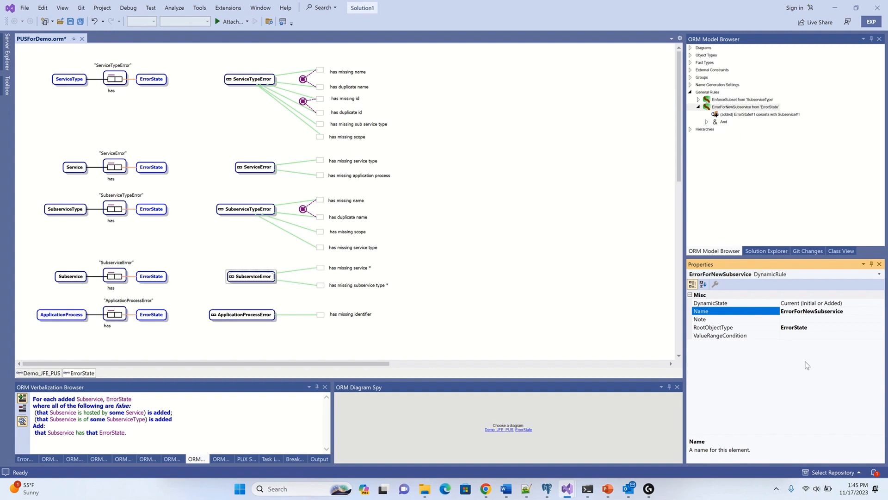
pyautogui.click(699, 107)
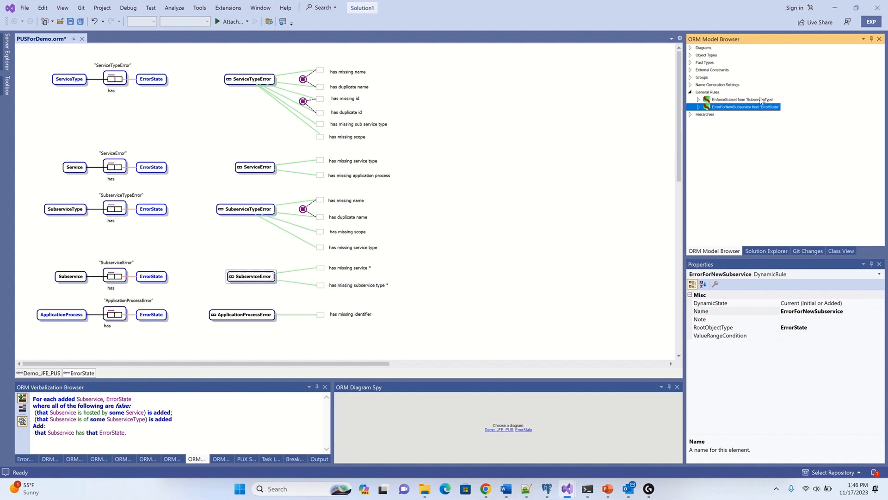
# Add another dynamic rule under General Rules with SubserviceError as its root object type.
pyautogui.rightClick(701, 92)
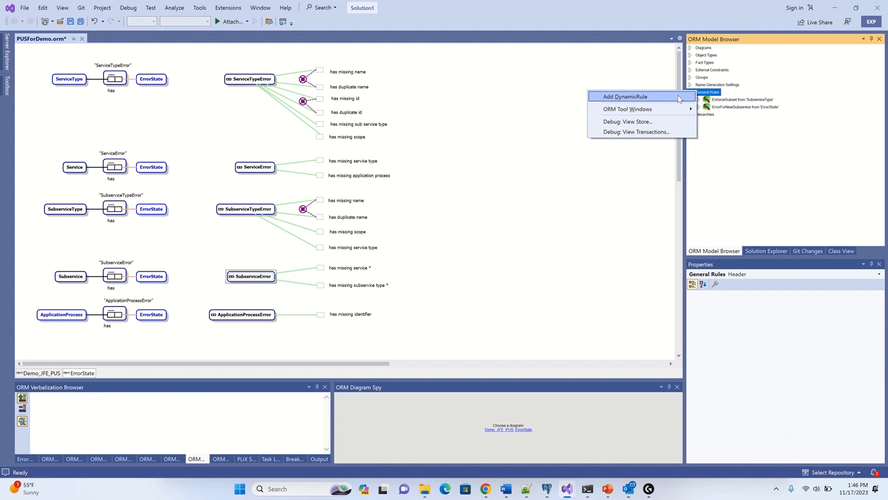
pyautogui.click(679, 98)
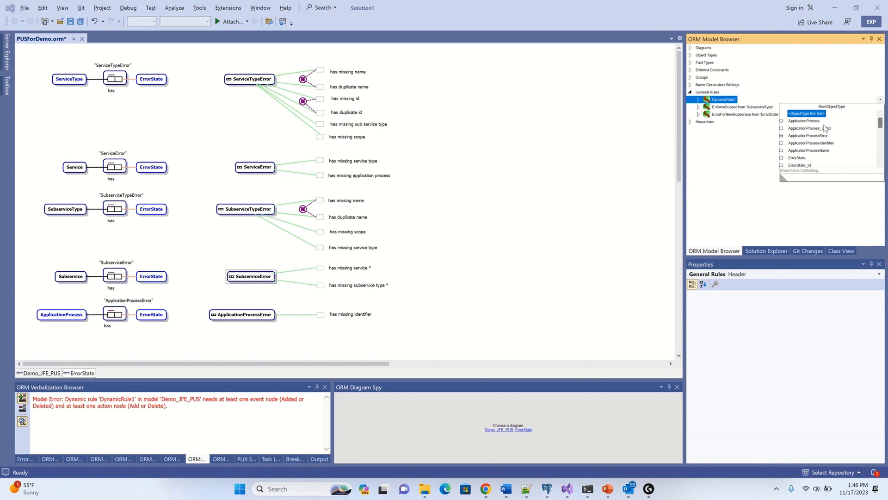
pyautogui.write('subser')
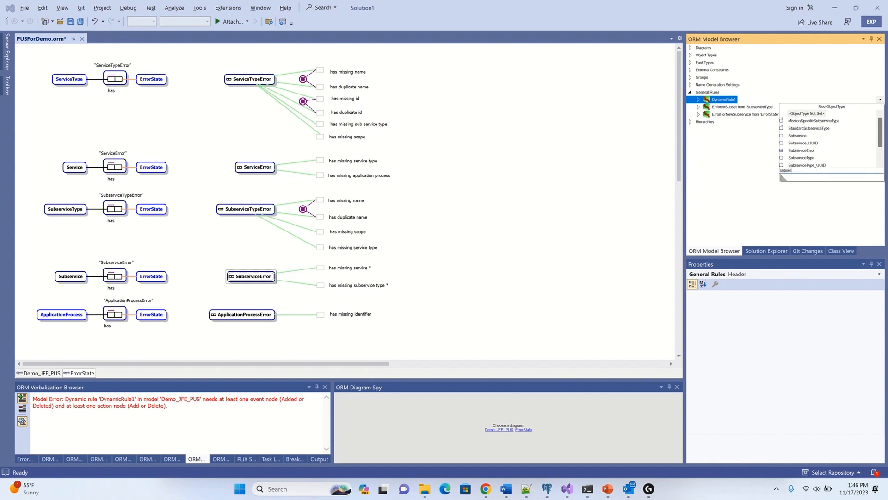
pyautogui.write('viceErro')
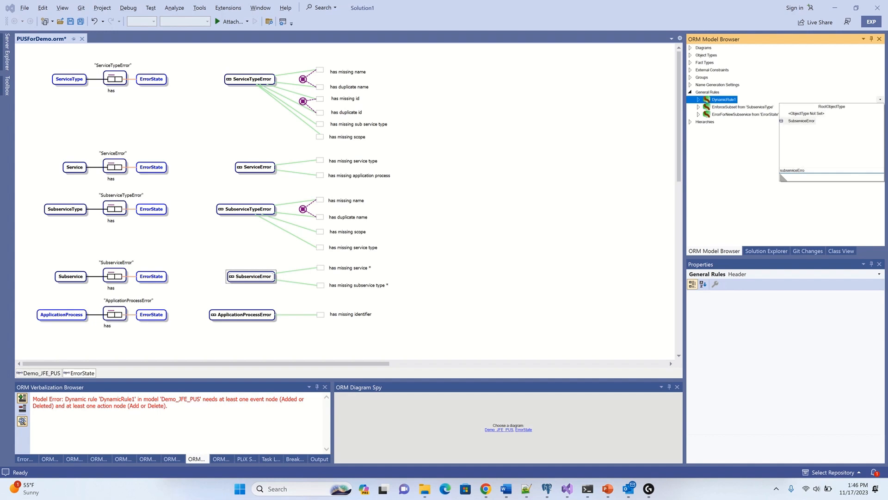
pyautogui.press('Return')
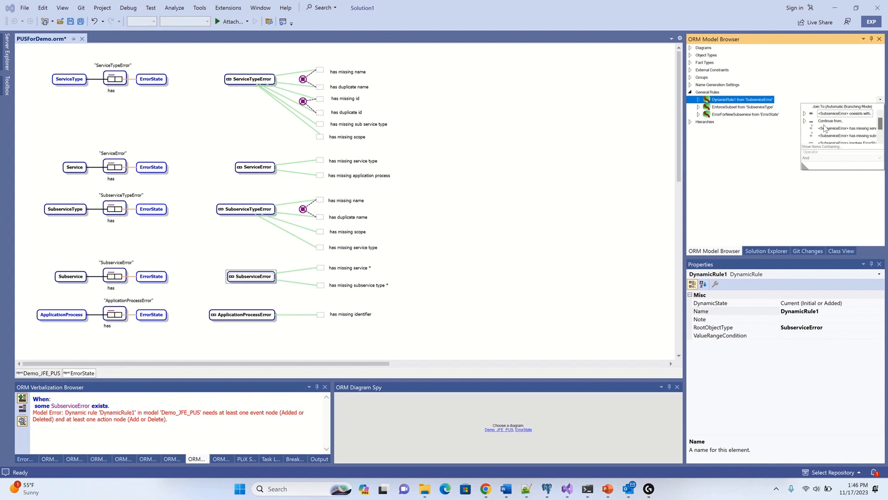
# Join the new rule's SubserviceError root to the fact type "SubserviceError has missing service".
pyautogui.write('missin')
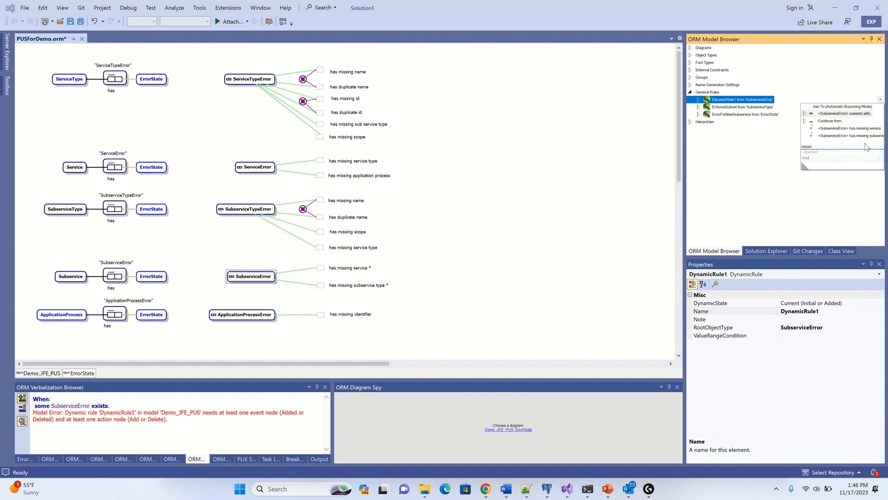
pyautogui.click(844, 129)
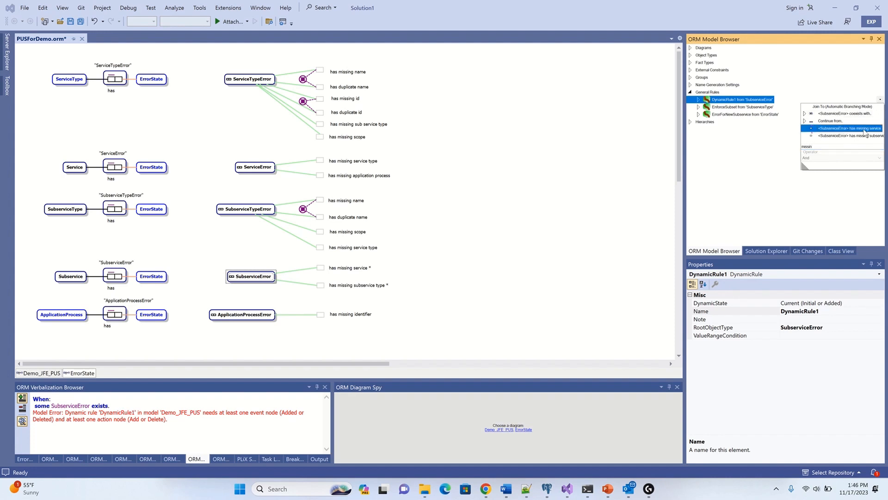
pyautogui.click(863, 131)
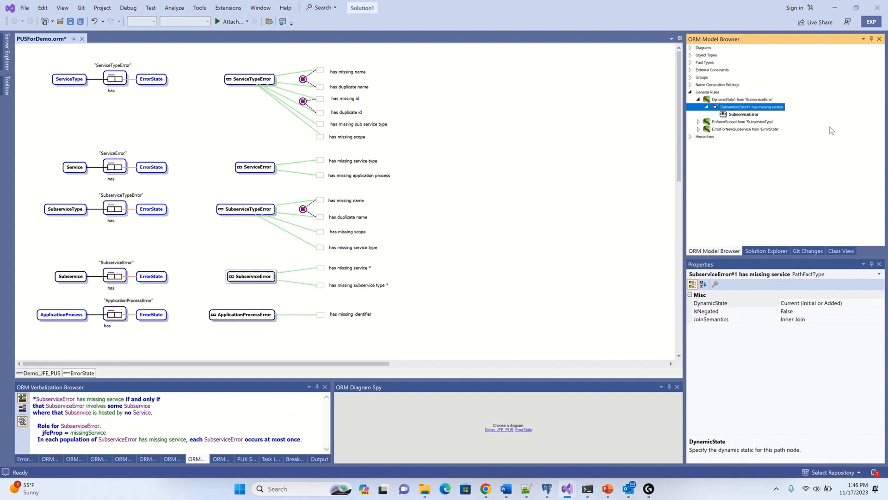
# Join the new dynamic rule's SubserviceError root to "SubserviceError has missing subservice type" as a second And branch.
pyautogui.click(734, 99)
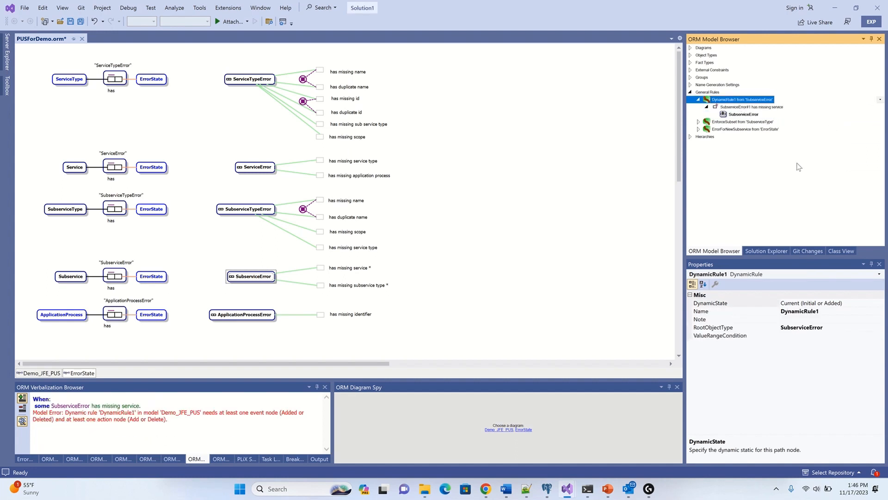
pyautogui.hotkey('alt', 'Down')
pyautogui.press('Down')
pyautogui.press('Down')
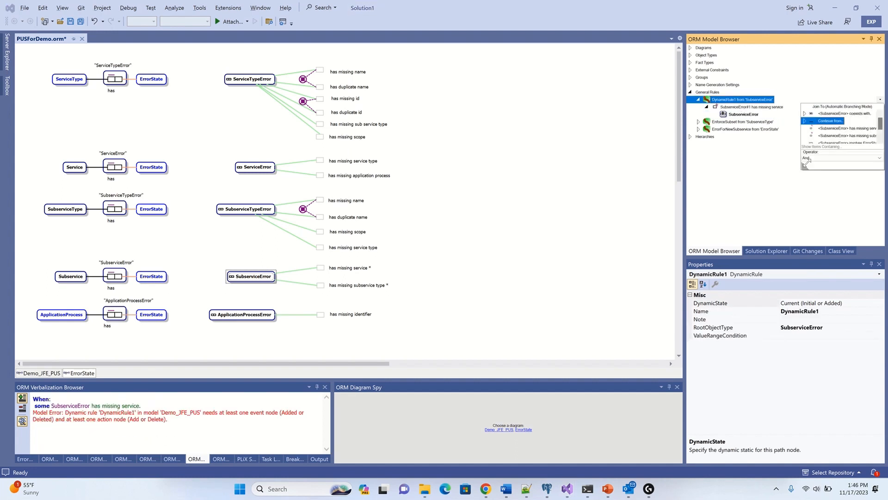
pyautogui.write('type')
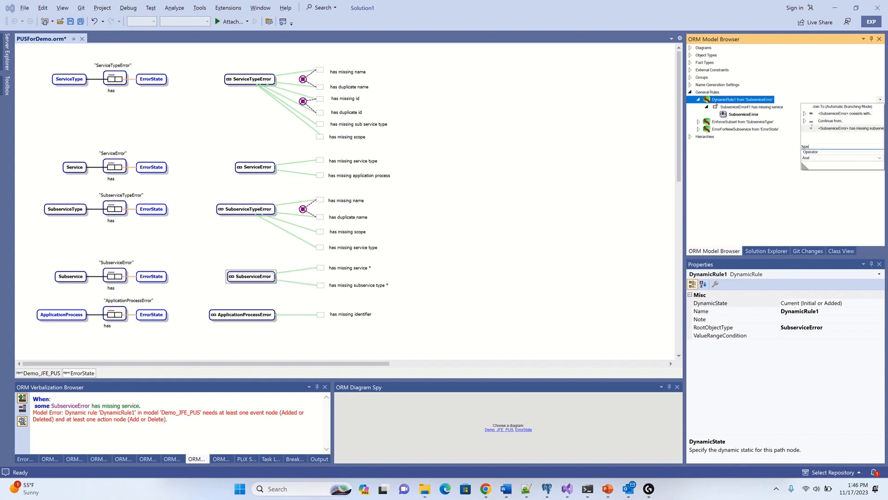
pyautogui.press('Return')
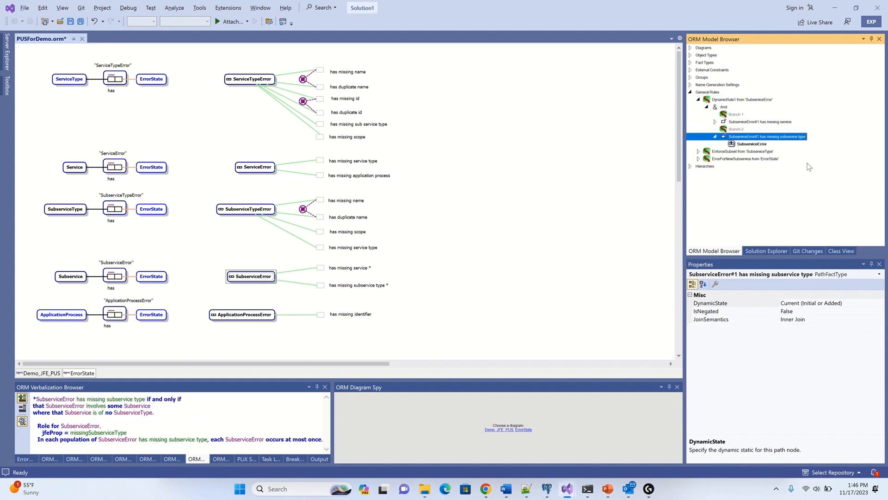
# Negate both the "has missing service" and "has missing subservice type" fact types in the new rule, and collapse the second branch.
pyautogui.click(742, 122)
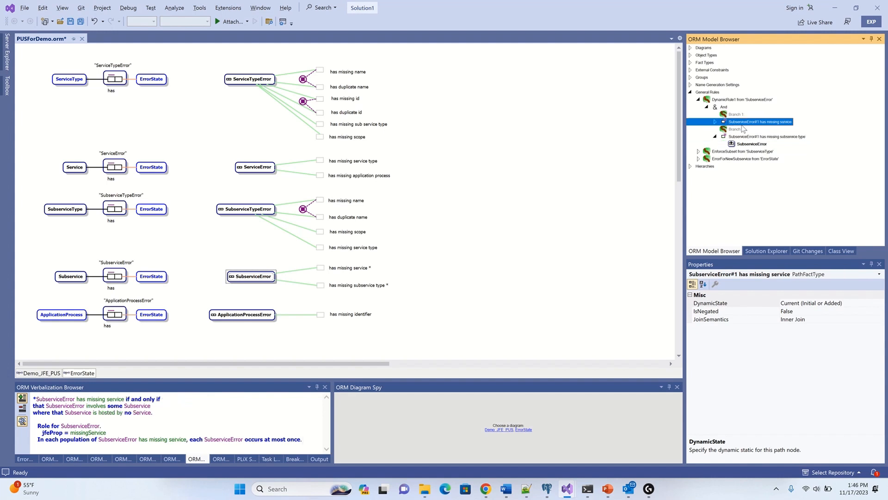
pyautogui.doubleClick(720, 312)
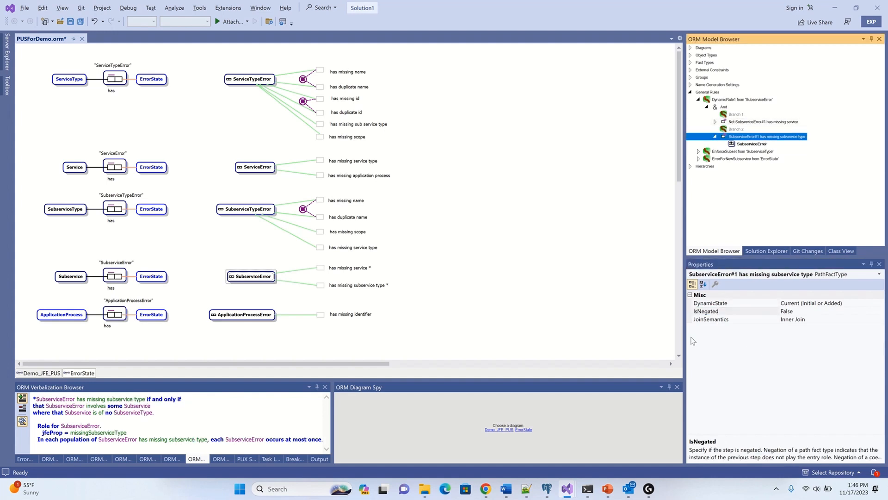
pyautogui.doubleClick(702, 311)
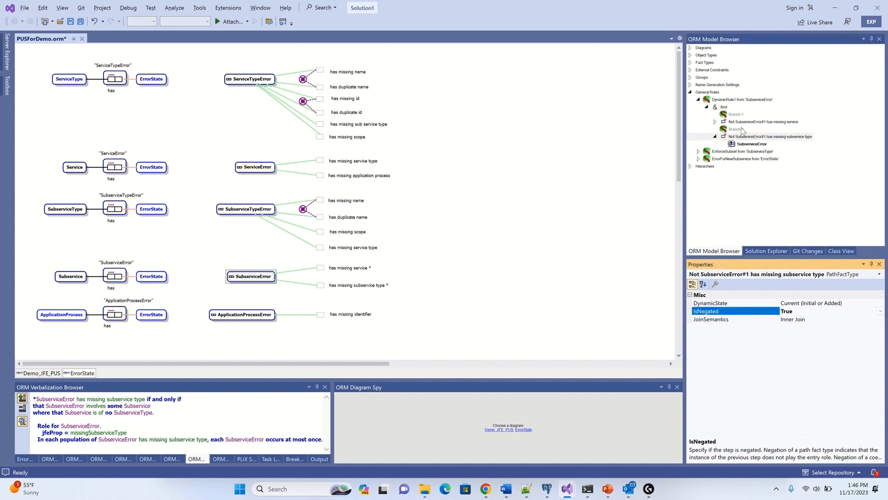
pyautogui.click(728, 100)
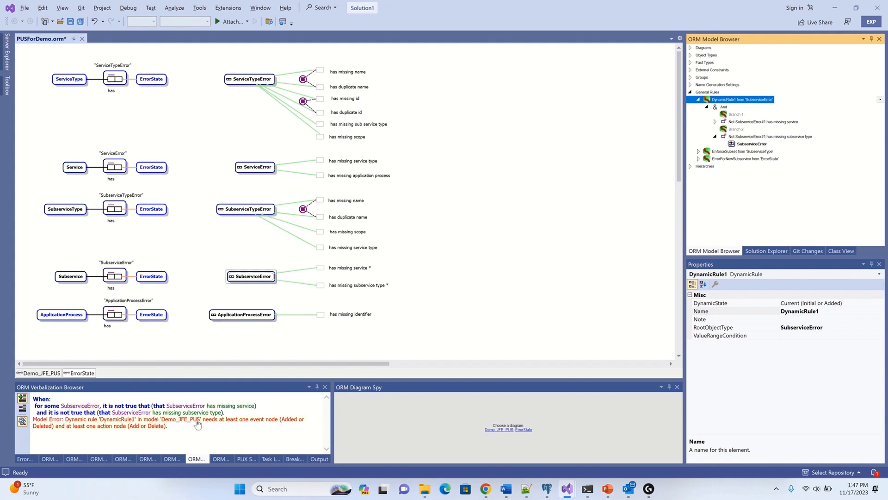
pyautogui.click(717, 138)
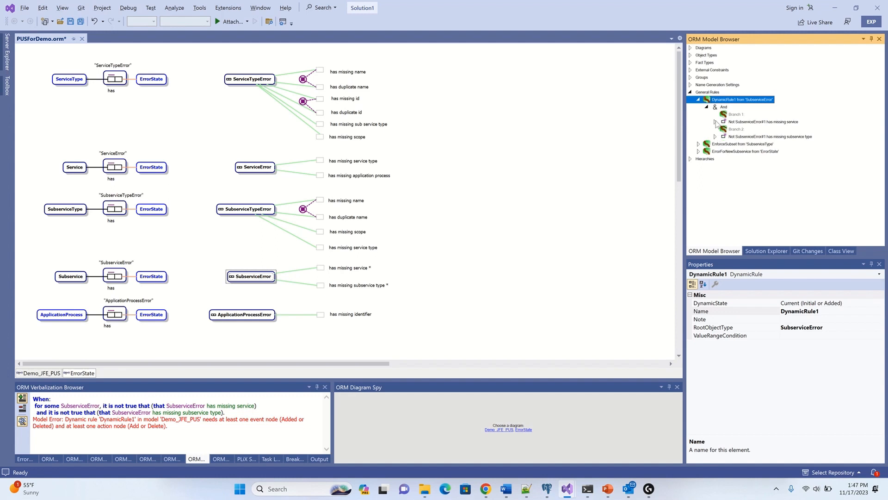
# Set the dynamic state of the SubserviceError root in the new rule to Delete Action.
pyautogui.click(723, 107)
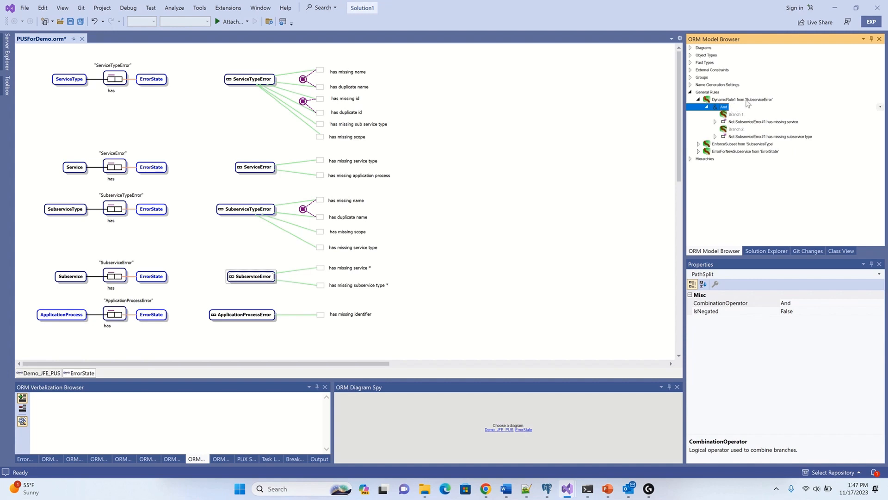
pyautogui.click(742, 99)
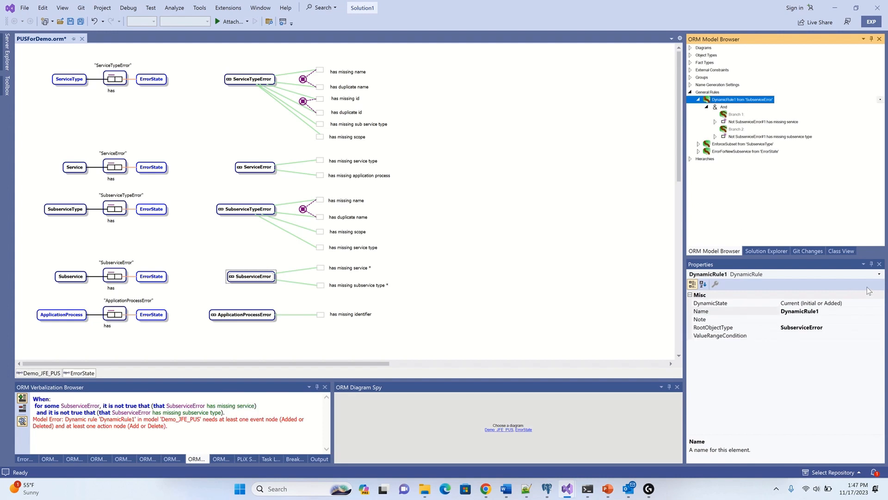
pyautogui.click(879, 305)
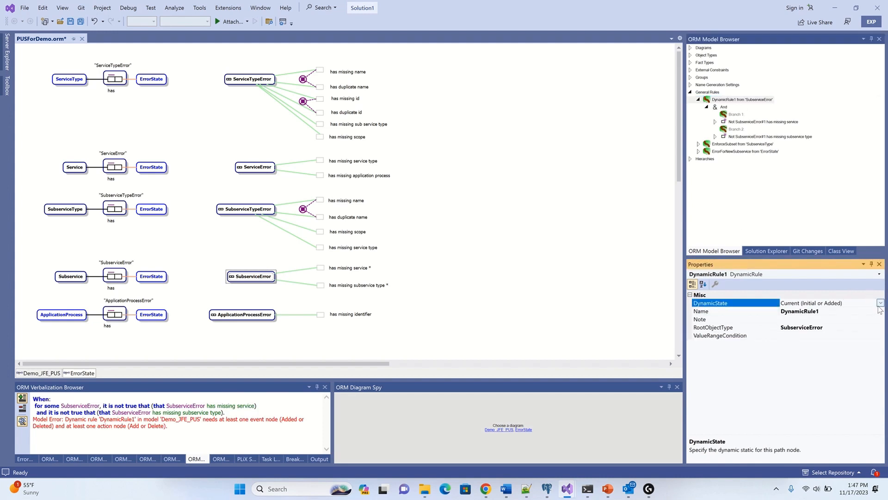
pyautogui.click(880, 303)
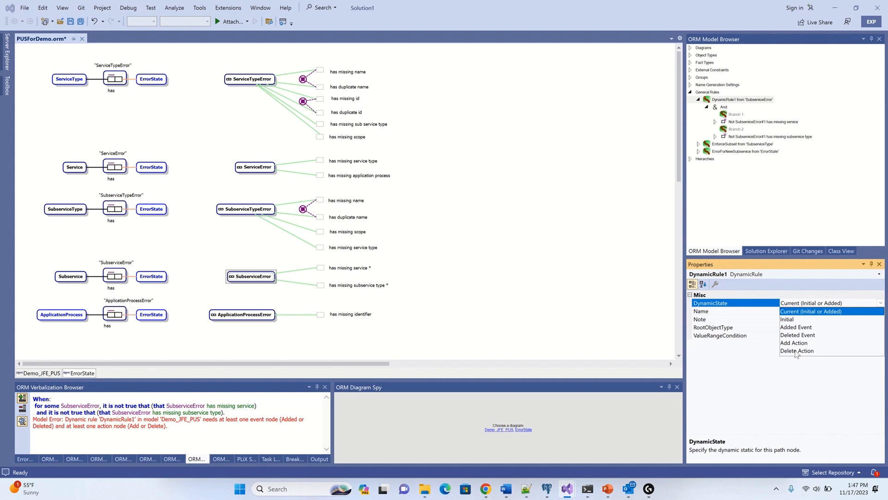
pyautogui.click(796, 351)
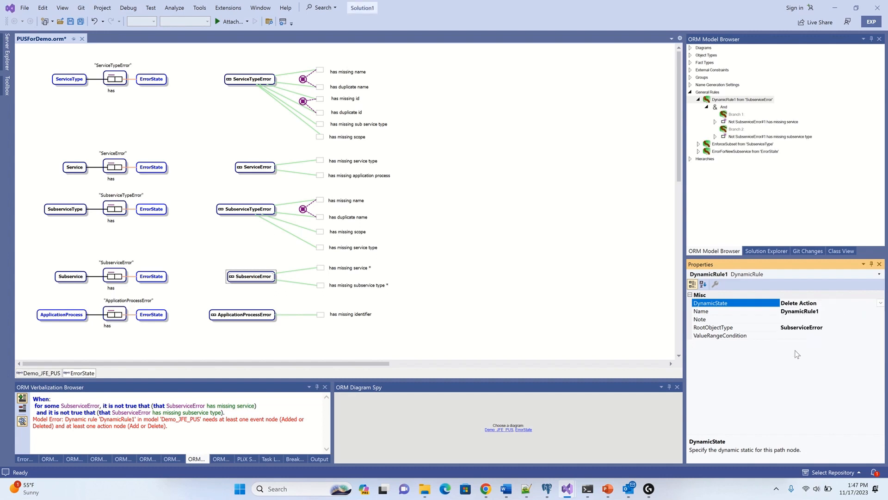
# Add a third branch under the rule's And split using the fact type "SubserviceError has missing service".
pyautogui.click(725, 108)
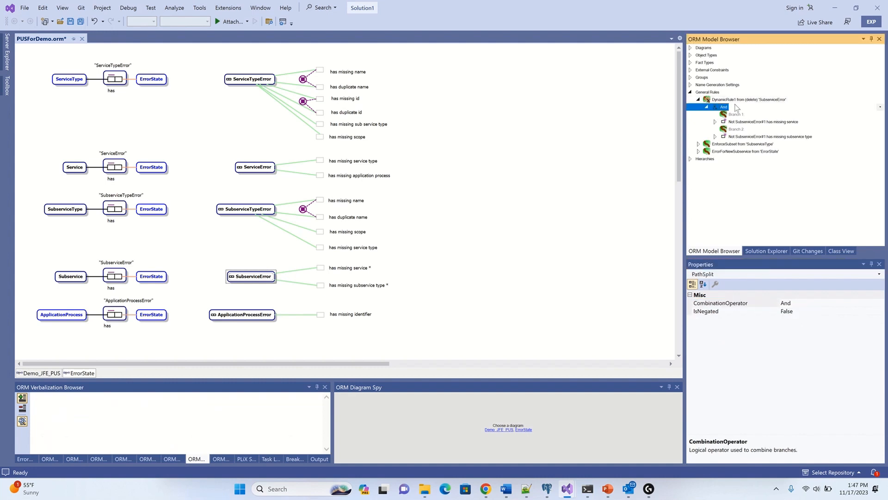
pyautogui.hotkey('alt', 'Down')
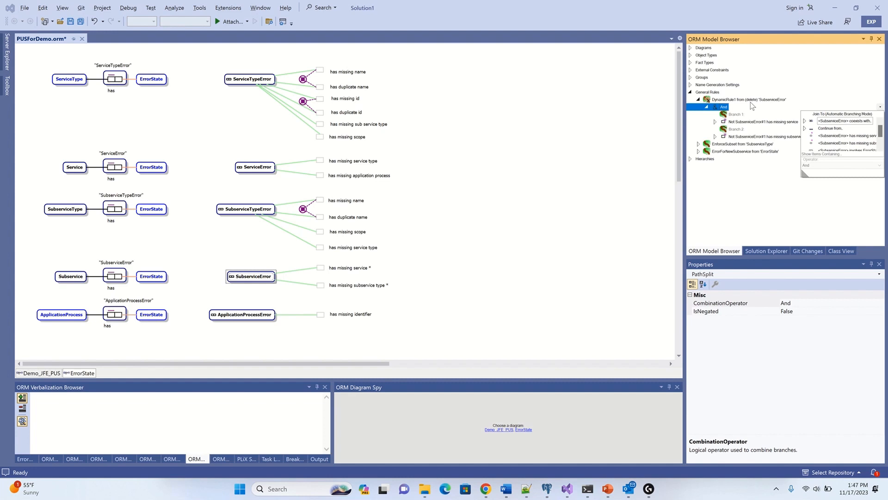
pyautogui.press('Tab')
pyautogui.write('has mis')
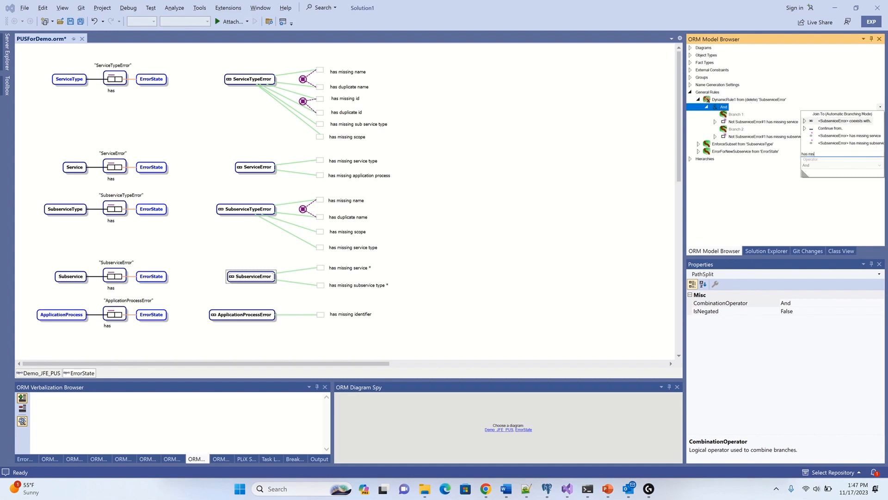
pyautogui.write('sing')
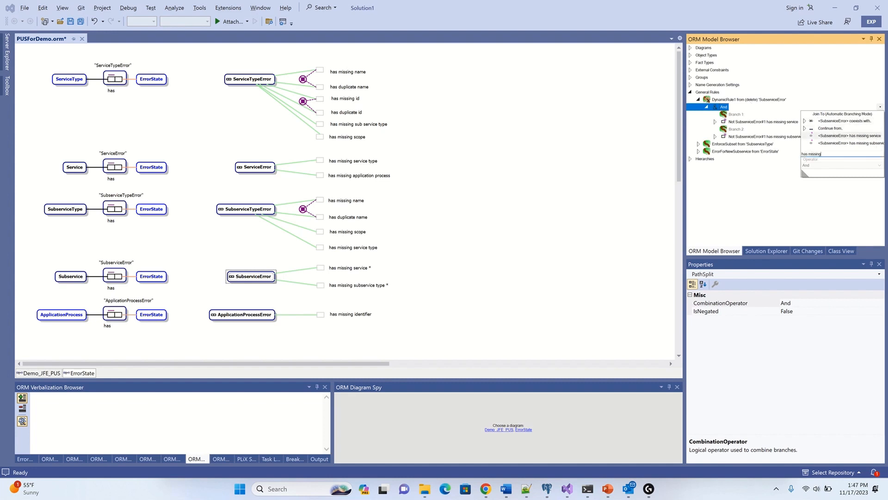
pyautogui.press('Return')
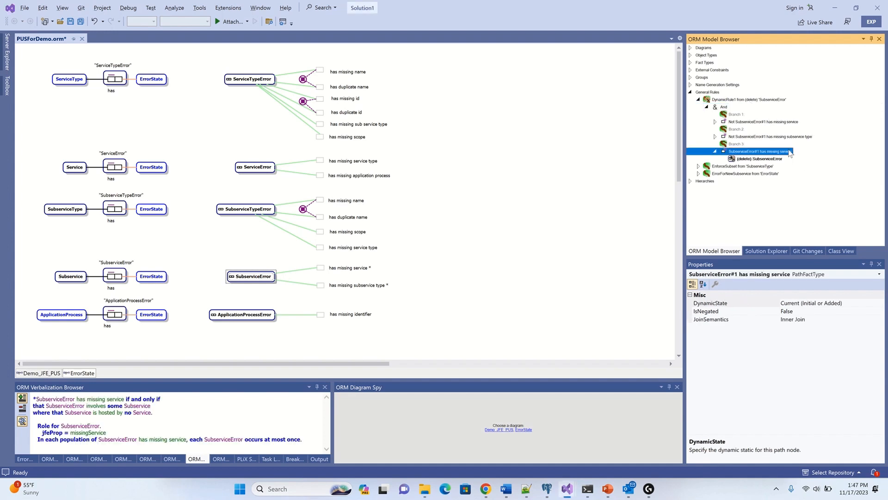
# Set the dynamic state of the third branch's "has missing service" fact type to Deleted Event and view the rule's verbalization.
pyautogui.click(881, 304)
pyautogui.click(880, 303)
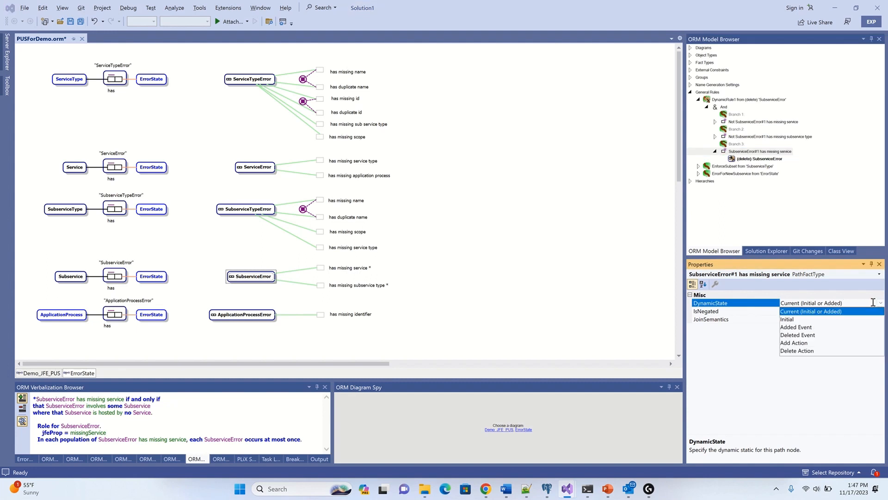
pyautogui.click(810, 336)
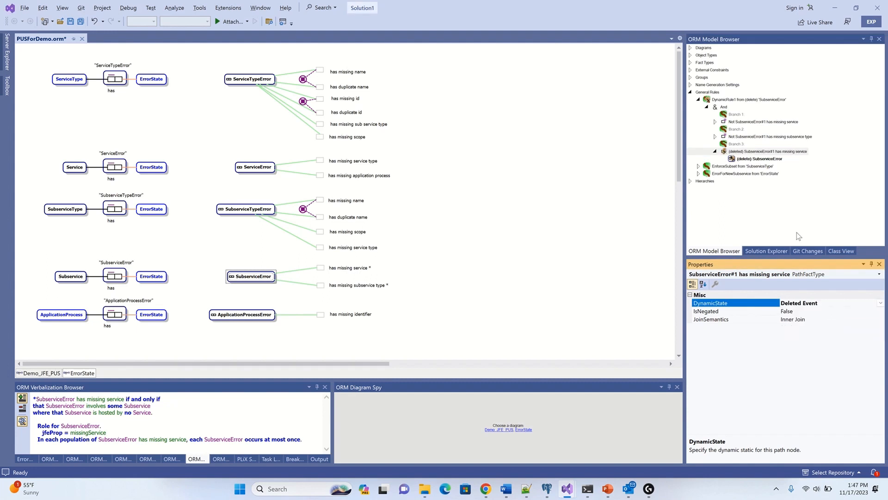
pyautogui.click(725, 98)
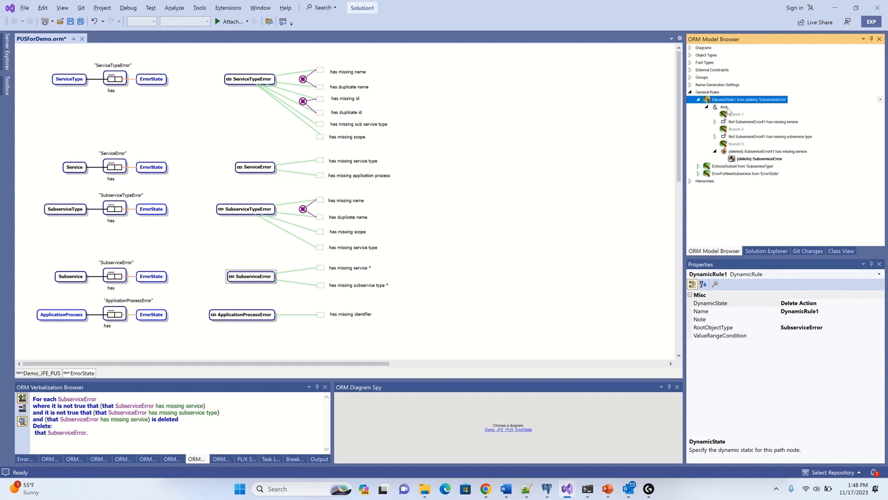
# Split the third branch by joining it to the fact type "SubserviceError has missing subservice type".
pyautogui.click(736, 144)
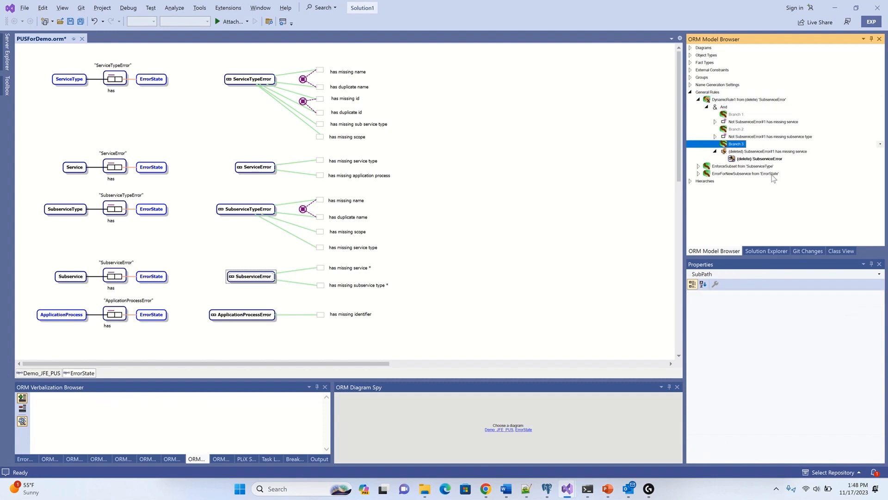
pyautogui.hotkey('alt', 'Down')
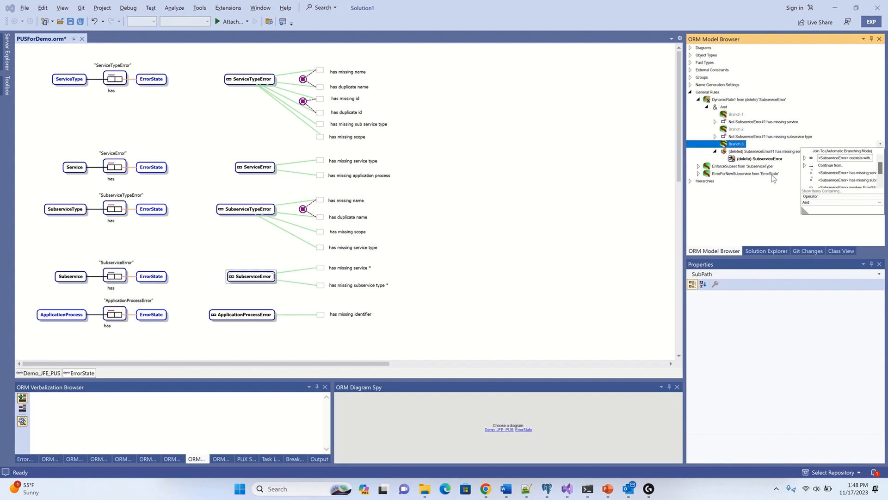
pyautogui.write('type')
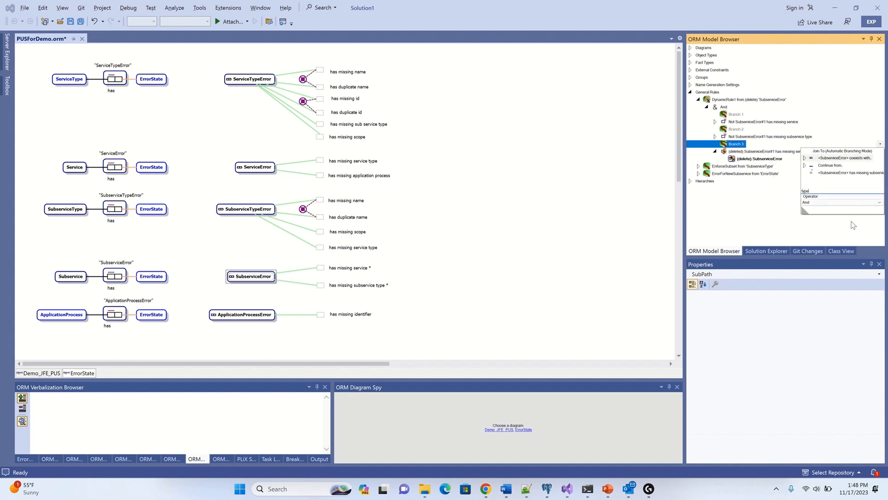
pyautogui.click(835, 172)
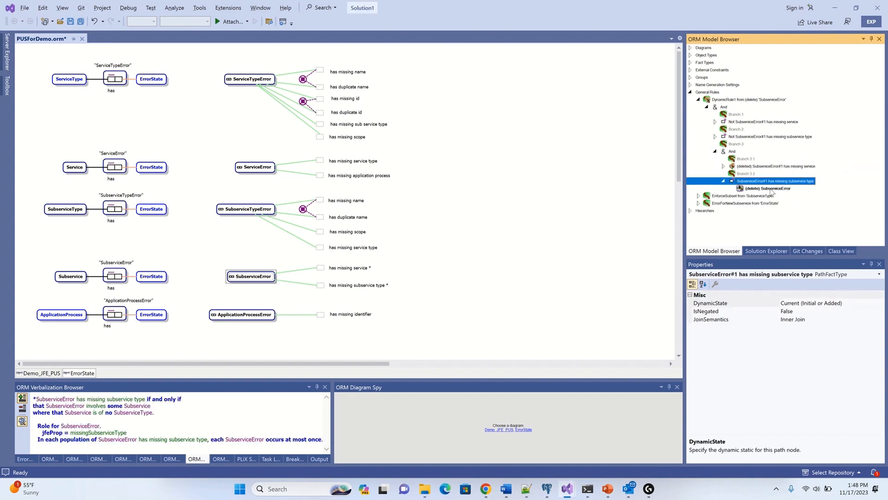
# Set the dynamic state of the "has missing subservice type" fact type within the third branch to Deleted Event.
pyautogui.click(735, 303)
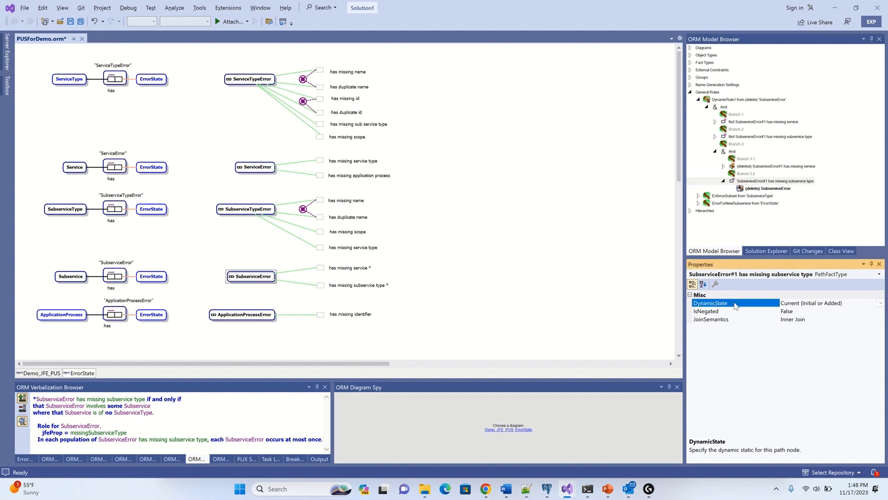
pyautogui.click(881, 303)
pyautogui.click(794, 334)
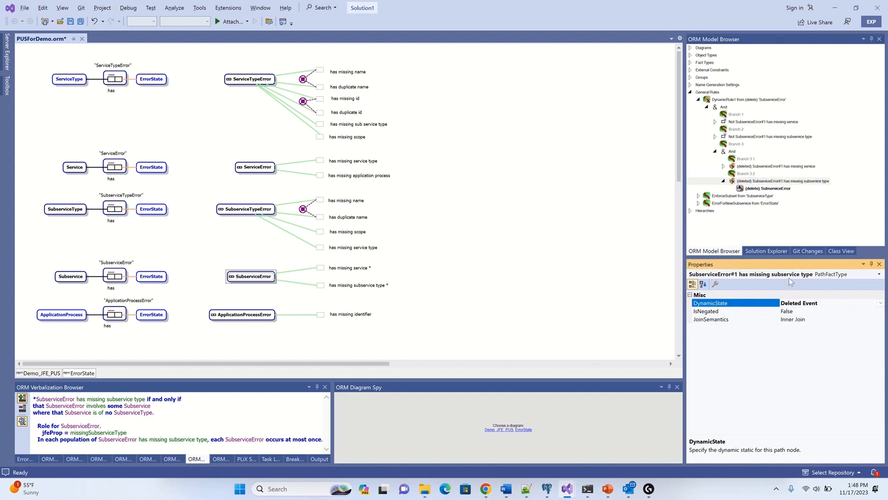
pyautogui.click(740, 99)
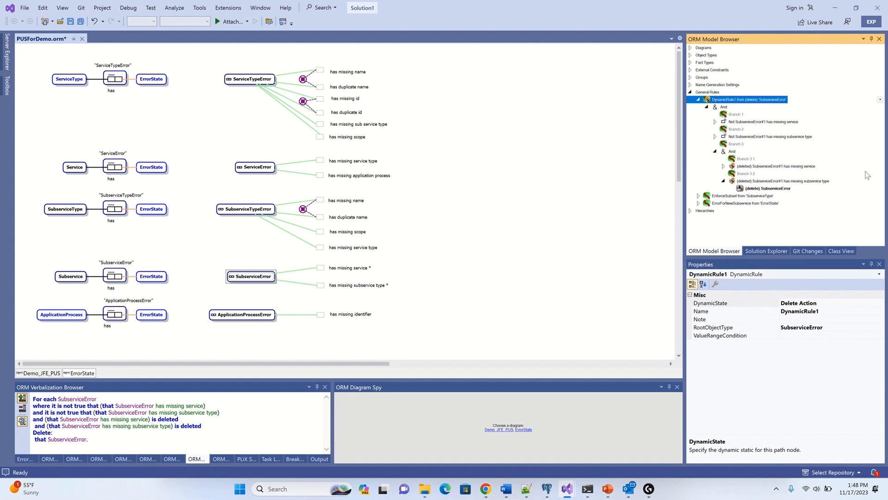
# Change the combination operator of the nested split in the third branch to Or (Inclusive) and review the rule's verbalization.
pyautogui.click(731, 152)
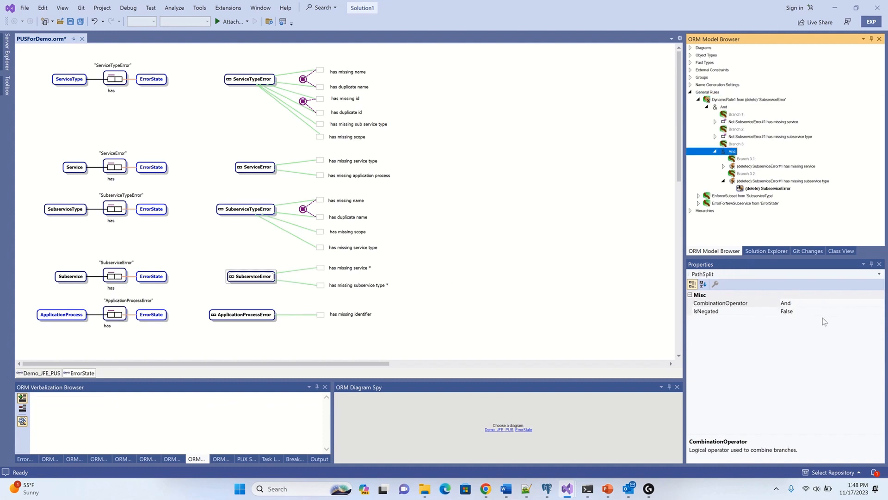
pyautogui.click(874, 303)
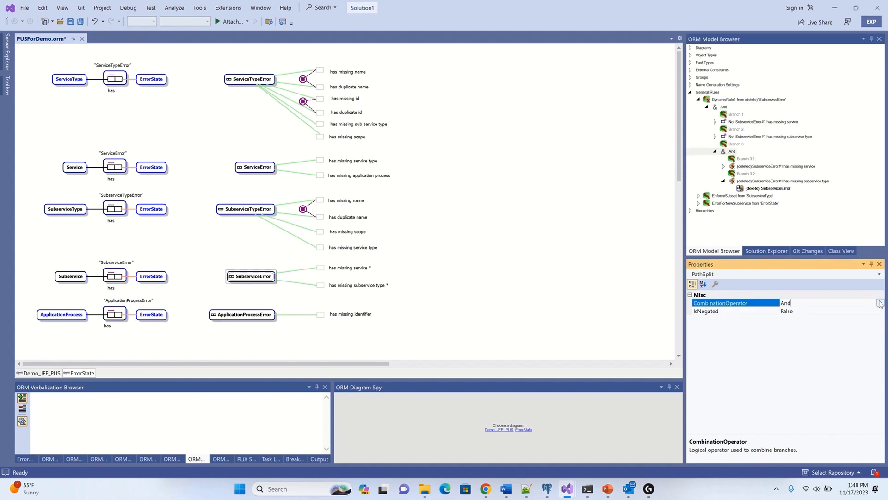
pyautogui.click(878, 302)
pyautogui.click(820, 320)
pyautogui.click(750, 102)
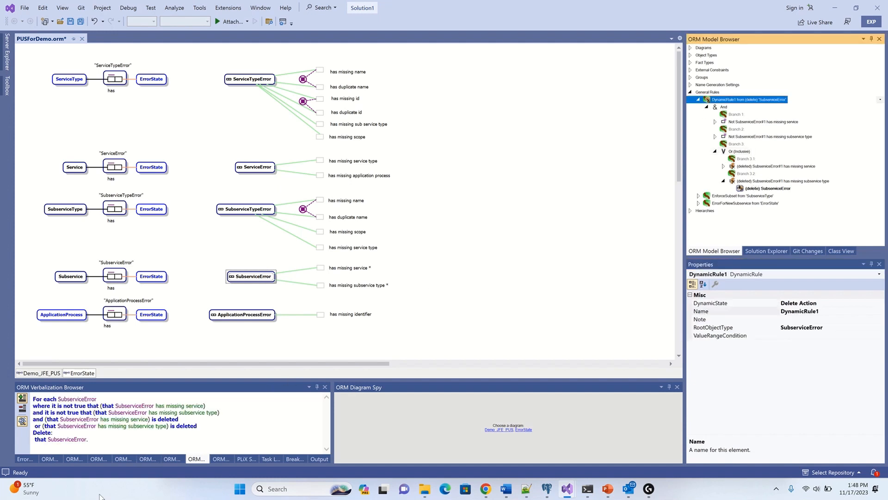